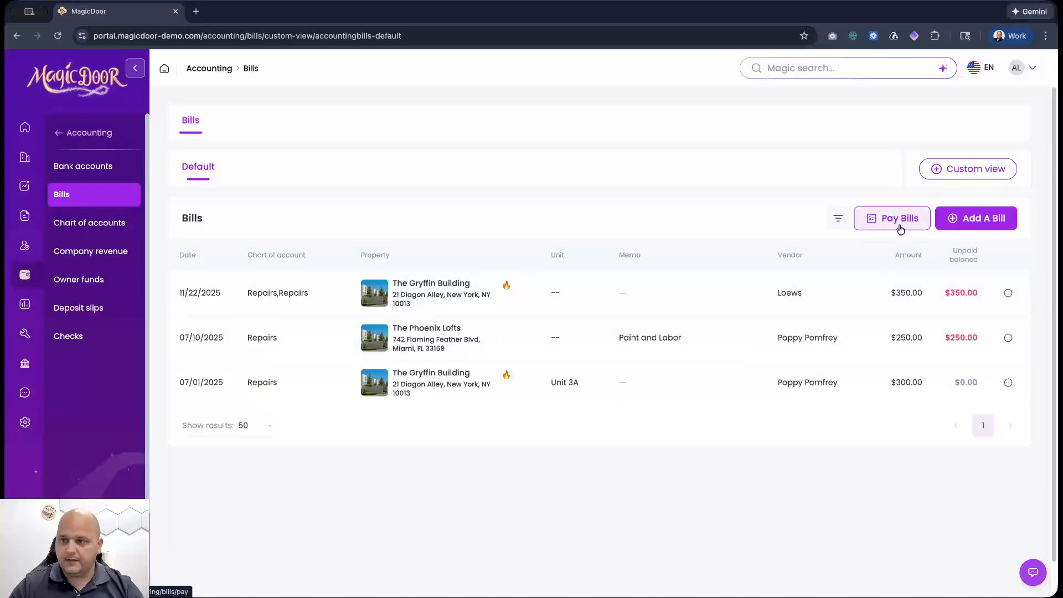
- Start paying bills for all properties and all vendors, and proceed to the allocations stage
left_click(1008, 338)
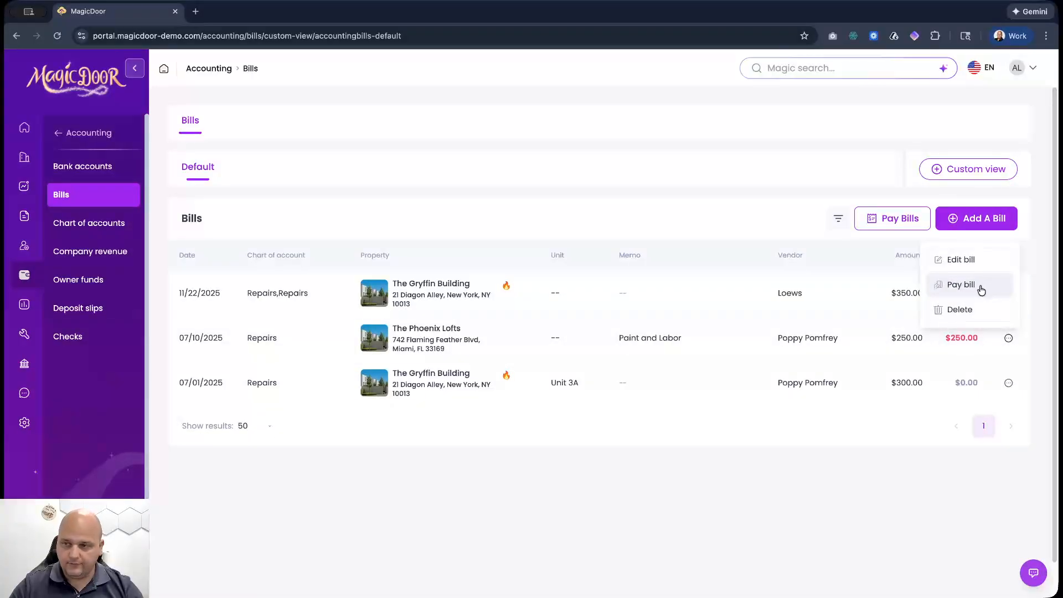
left_click(766, 227)
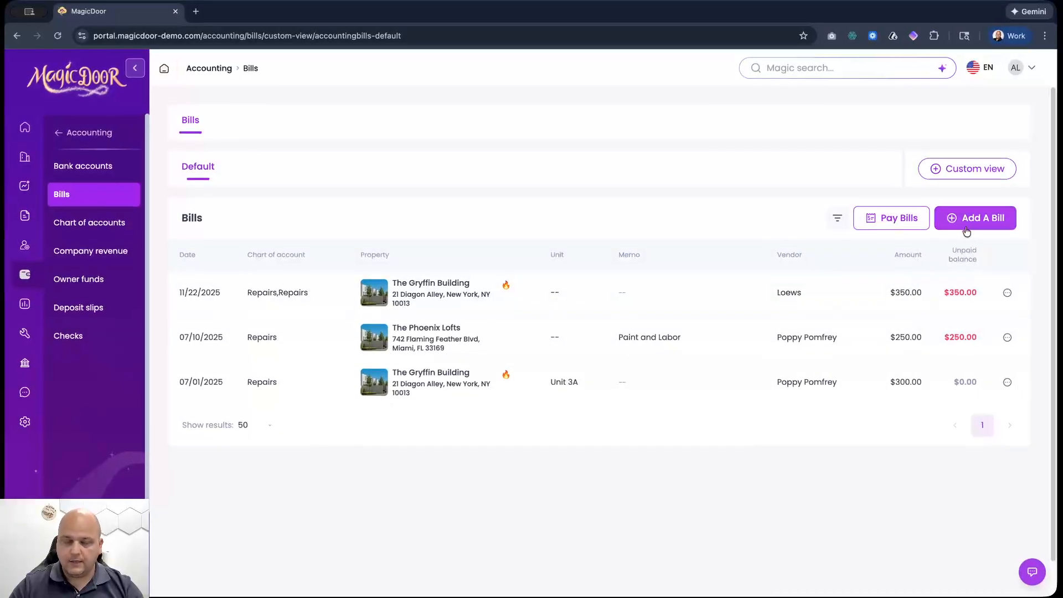
left_click(890, 219)
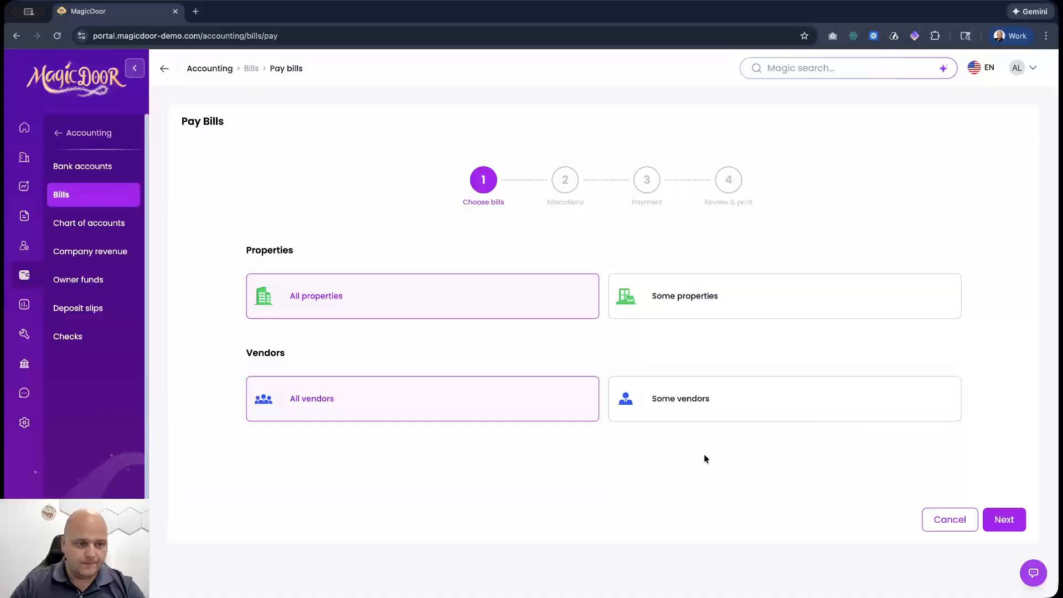
left_click(1007, 520)
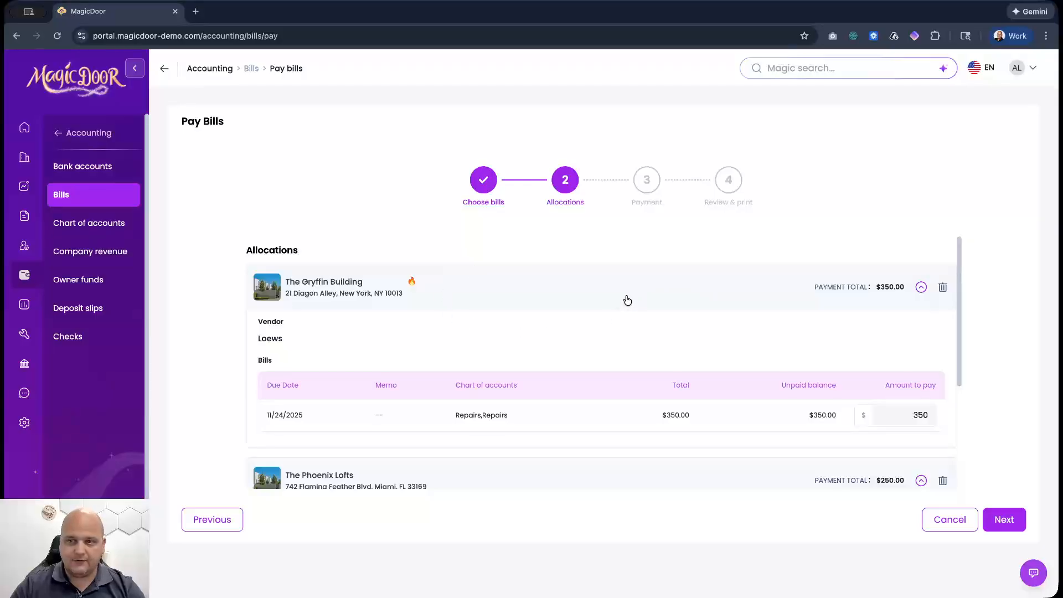
- Examine the vendors, bills and amounts to pay allocated to The Gryffin Building and The Phoenix Lofts
scroll(626, 300, "down", 1)
scroll(627, 300, "down", 3)
scroll(619, 310, "up", 4)
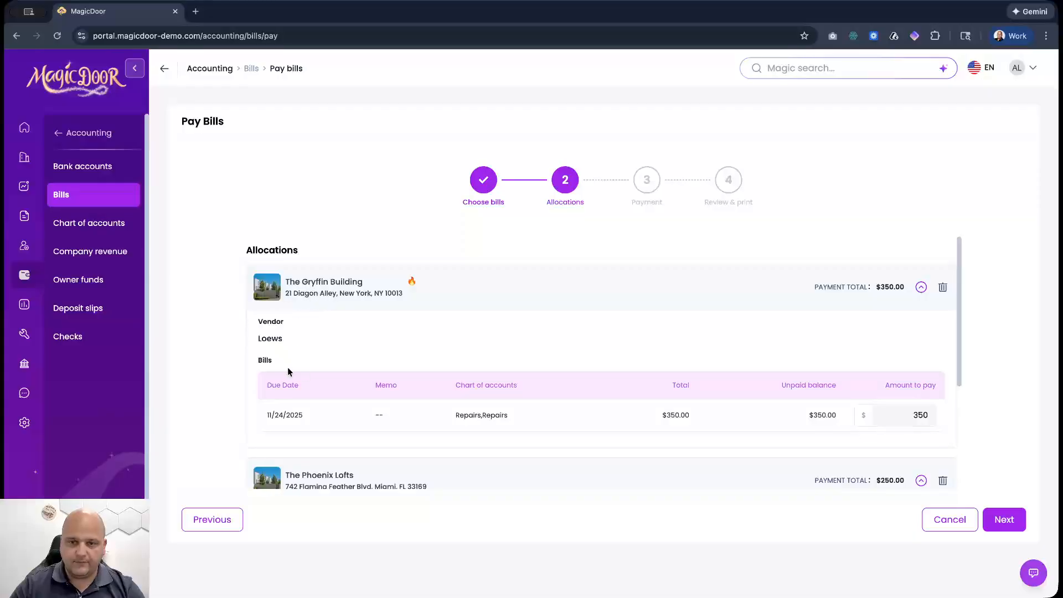
left_click_drag(259, 335, 285, 356)
scroll(303, 371, "down", 3)
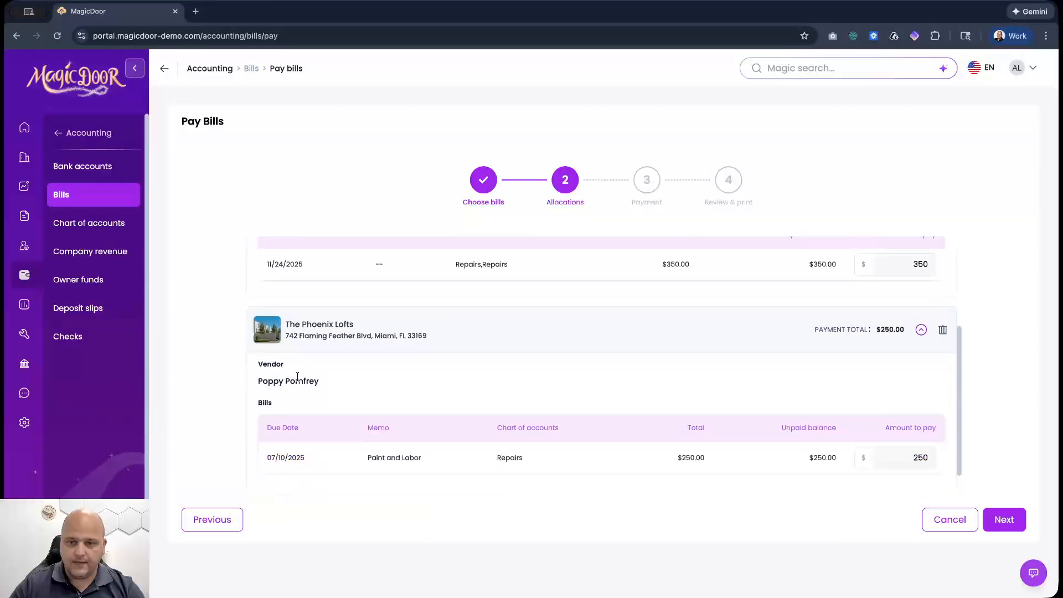
left_click_drag(261, 384, 308, 381)
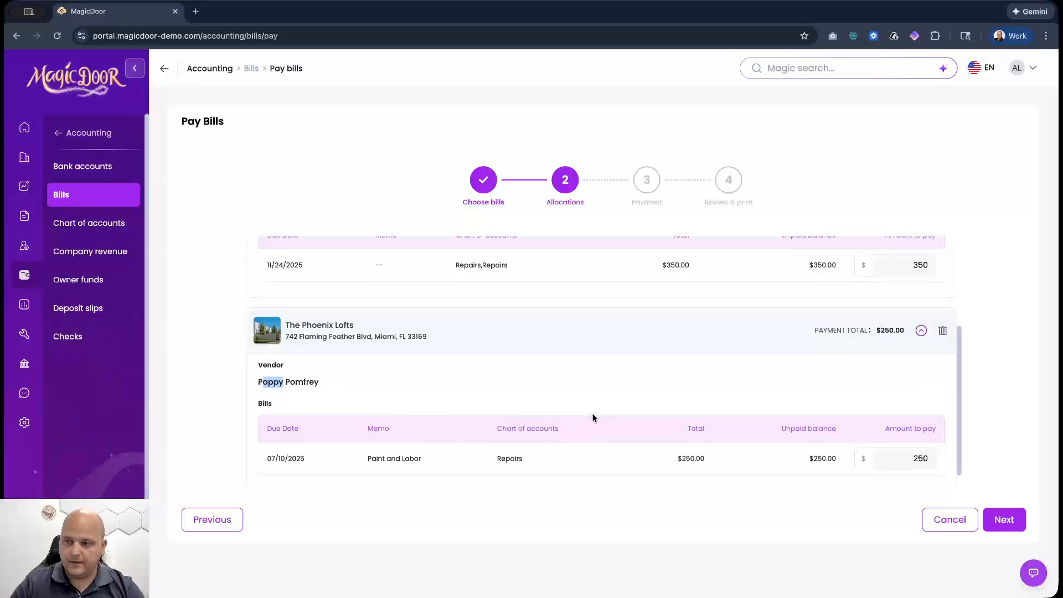
scroll(739, 410, "up", 3)
scroll(855, 368, "up", 2)
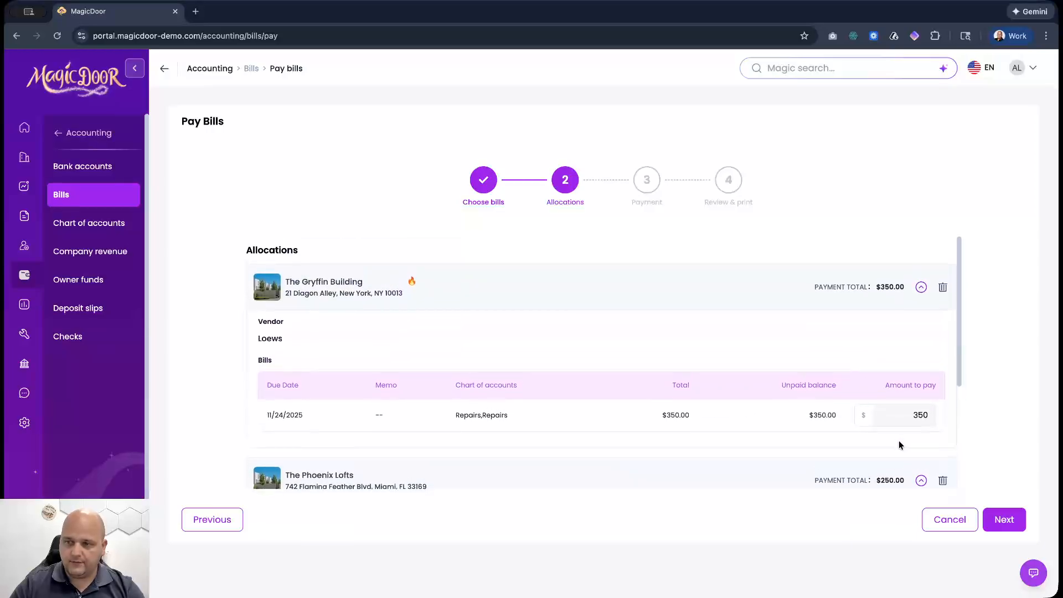
- Set the amount to pay to $150 for The Gryffin Building bill and $200 for The Phoenix Lofts bill, and continue to the payment stage
left_click(902, 416)
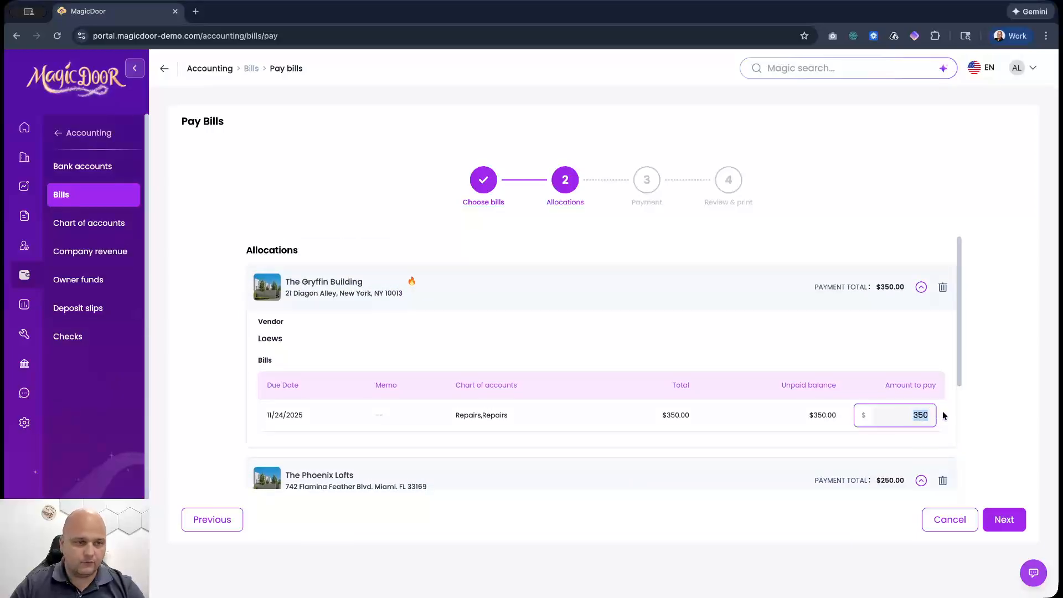
type("150")
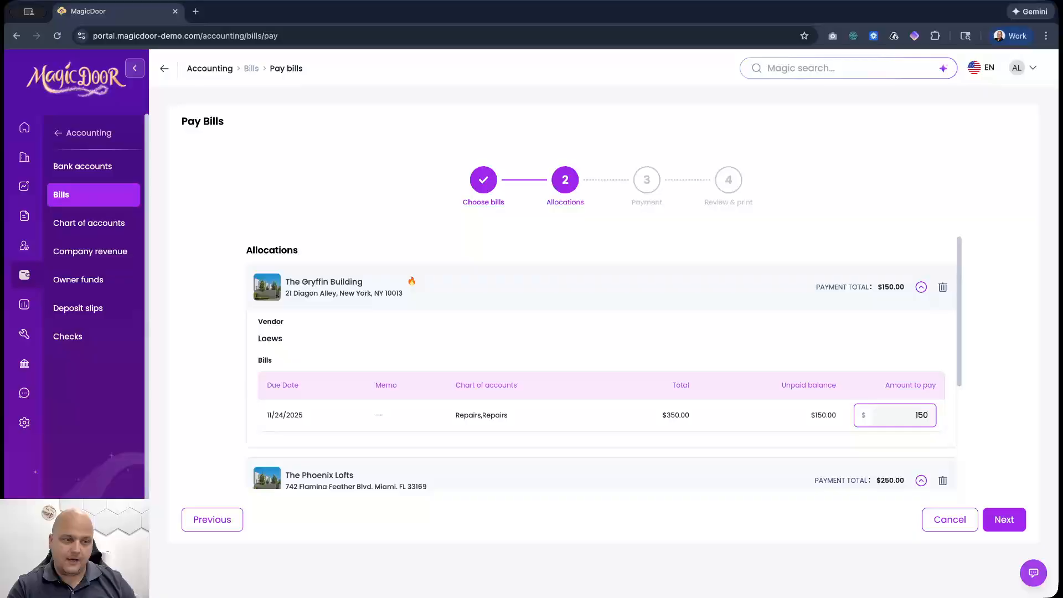
scroll(831, 371, "down", 1)
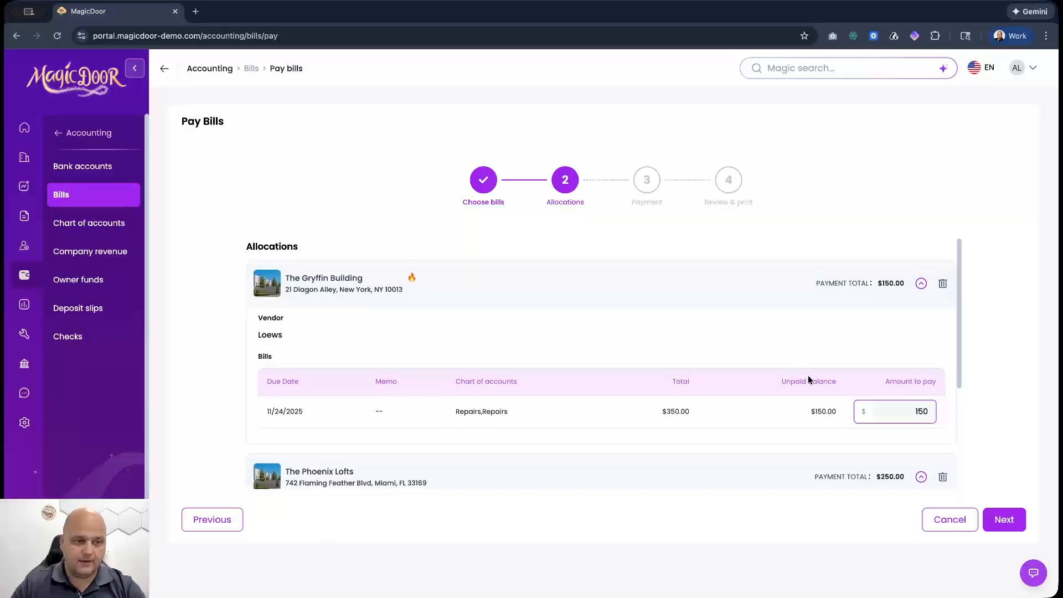
scroll(808, 376, "down", 3)
left_click_drag(899, 438, 928, 438)
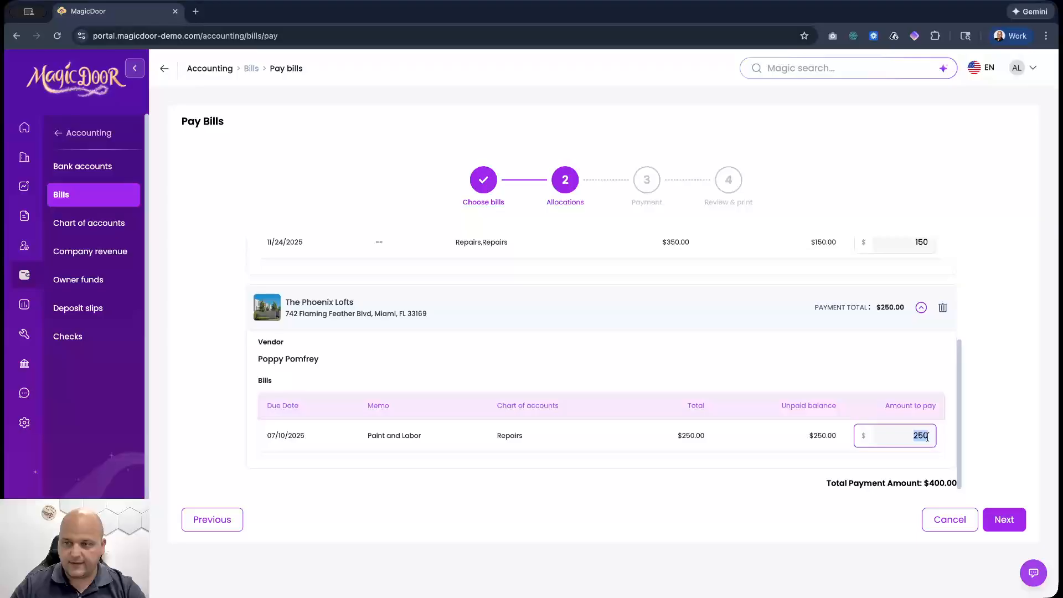
type("200")
left_click(897, 407)
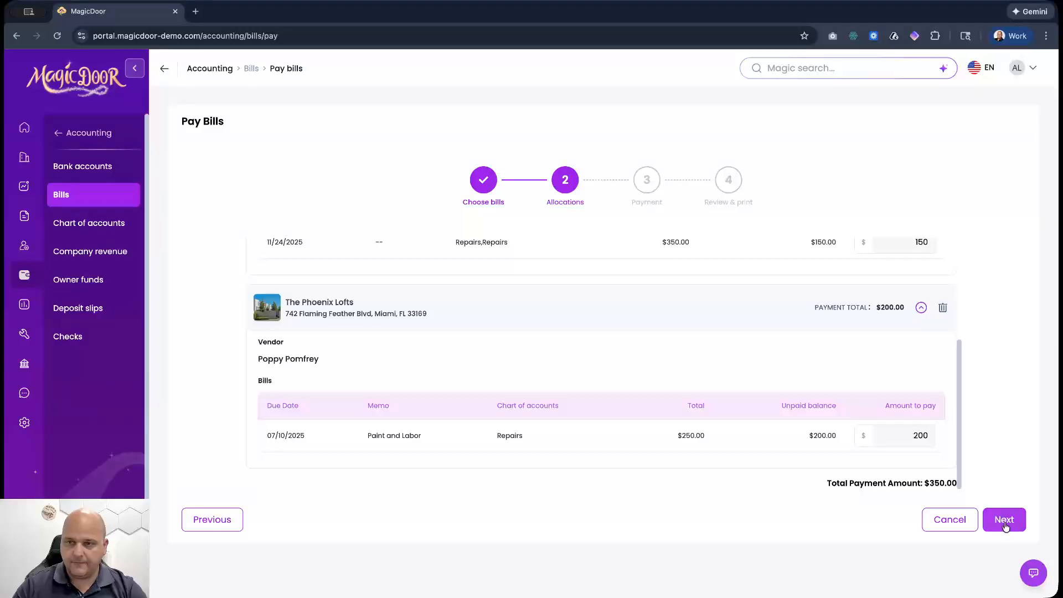
scroll(781, 434, "up", 3)
scroll(839, 407, "down", 3)
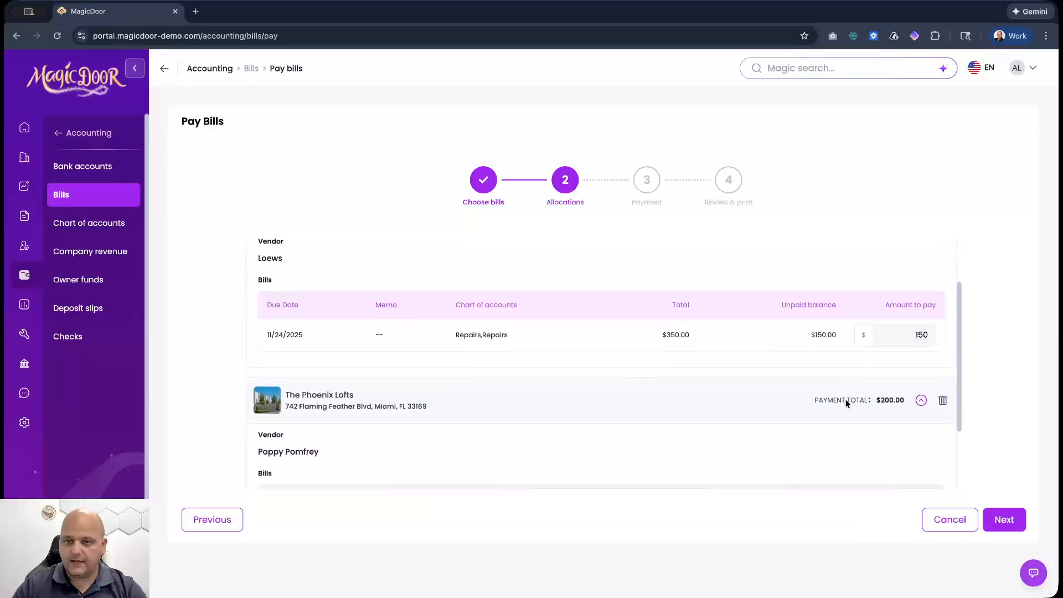
left_click(1007, 523)
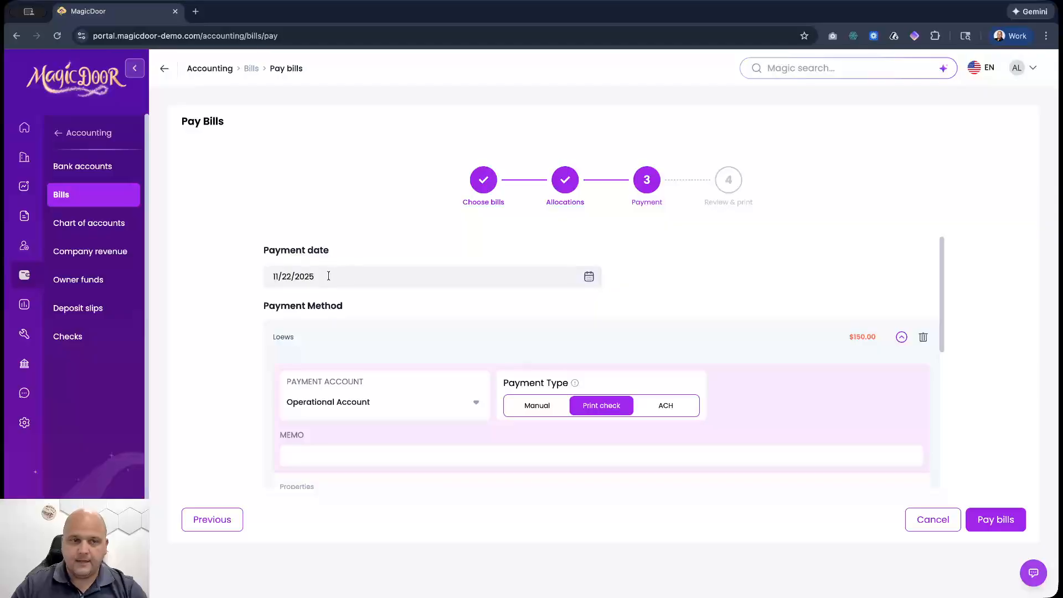
- Examine the payment date calendar, both vendors' payment method sections and the payment account choices for Loews
scroll(484, 325, "down", 1)
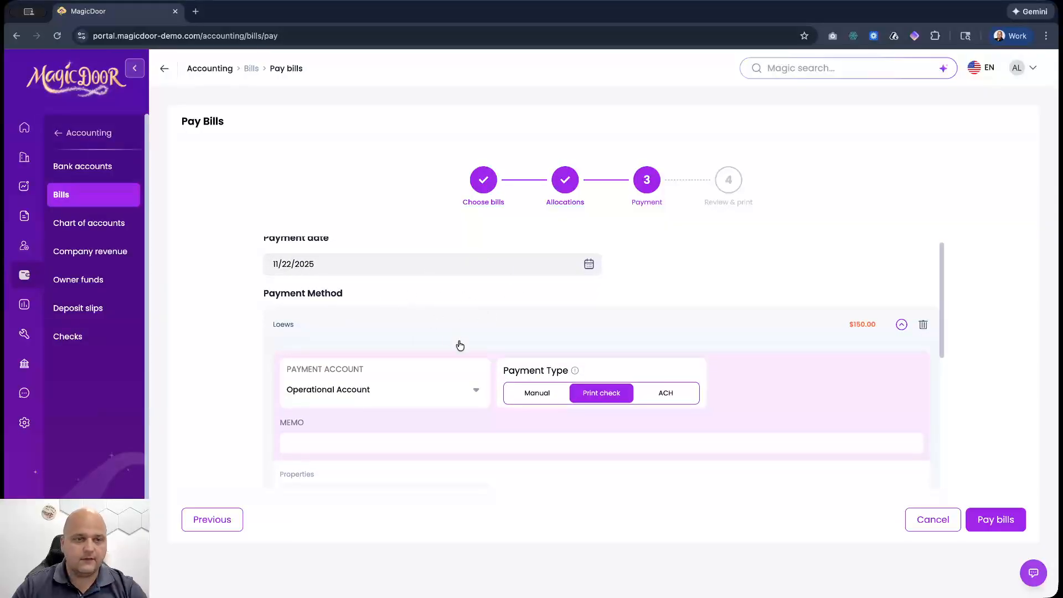
scroll(453, 326, "up", 1)
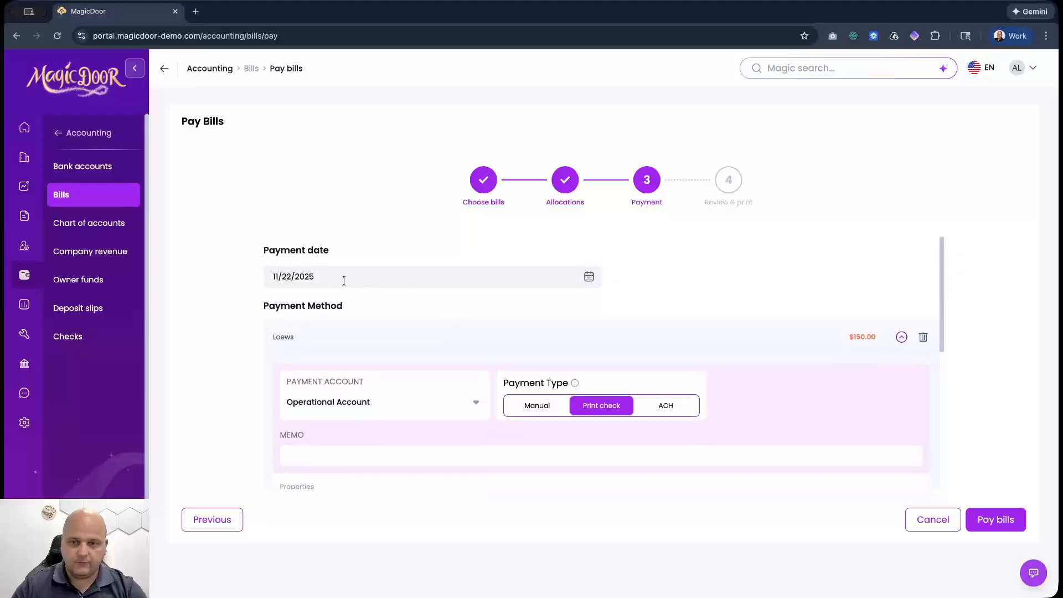
left_click(318, 280)
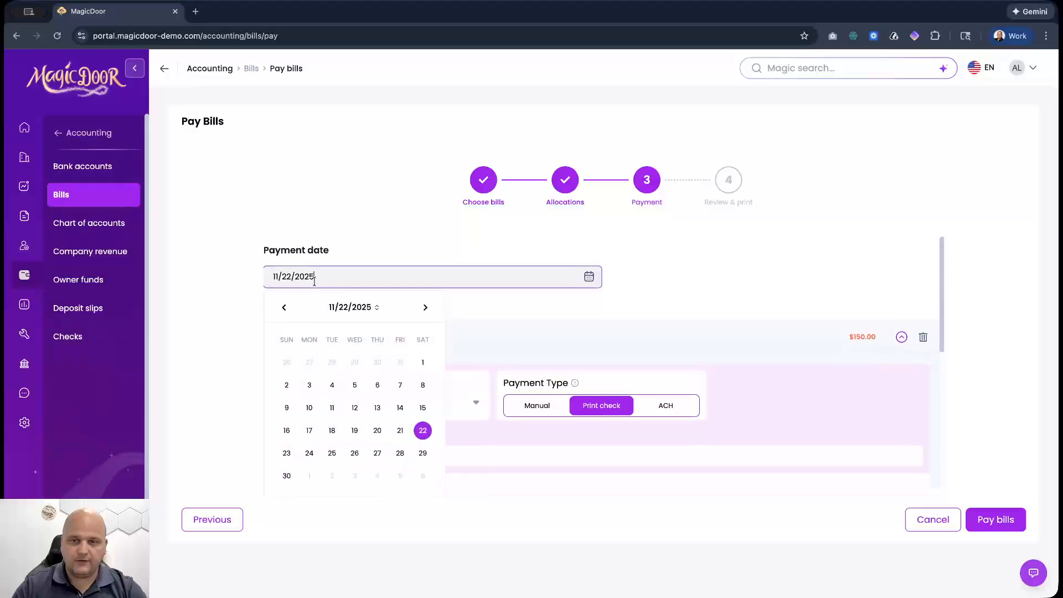
left_click(508, 346)
left_click(528, 343)
scroll(520, 354, "down", 3)
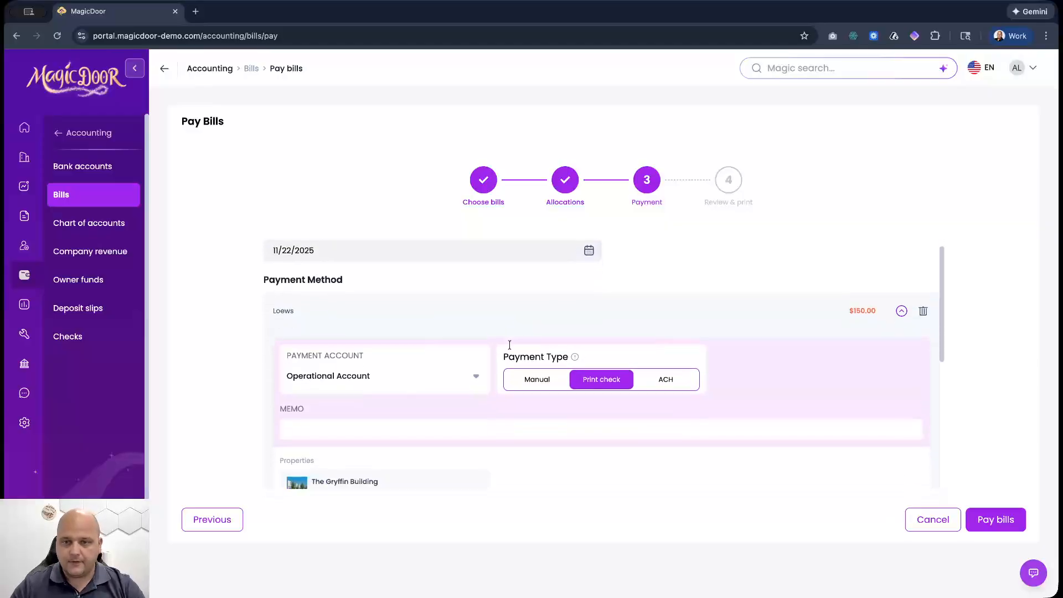
scroll(536, 403, "up", 3)
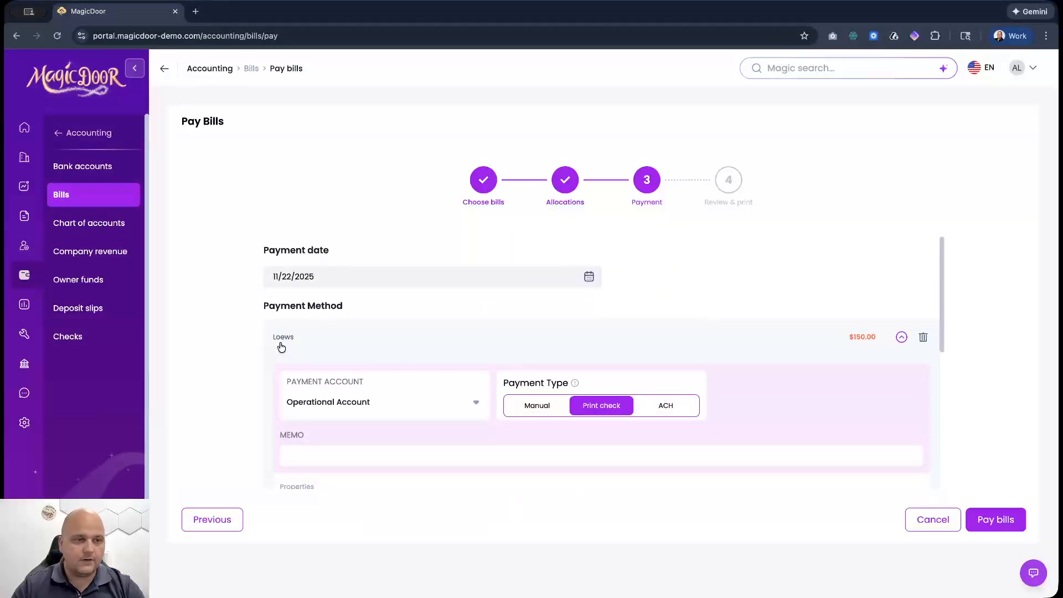
scroll(294, 347, "down", 4)
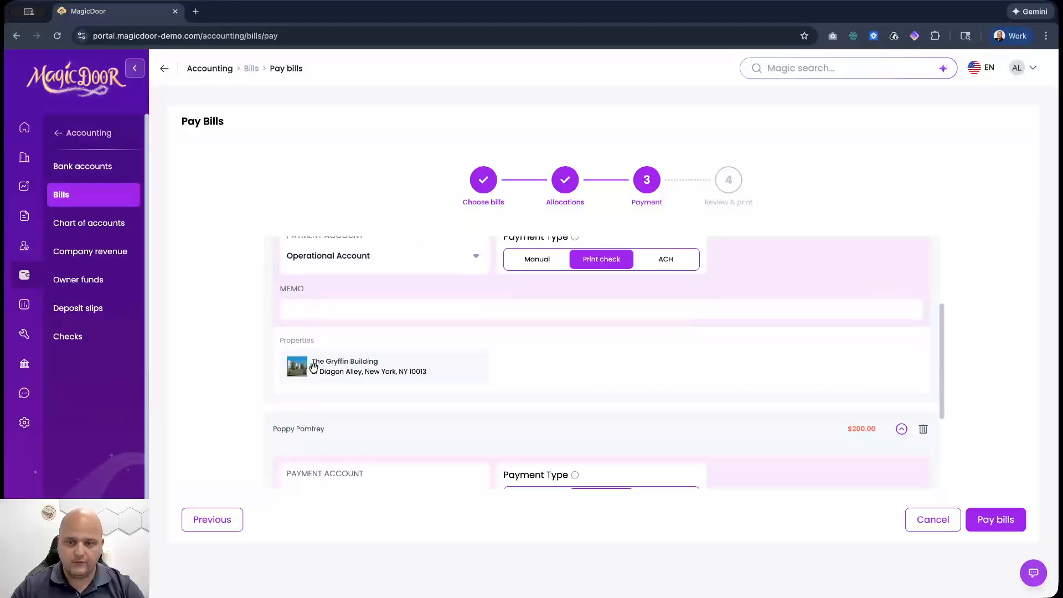
scroll(352, 382, "up", 3)
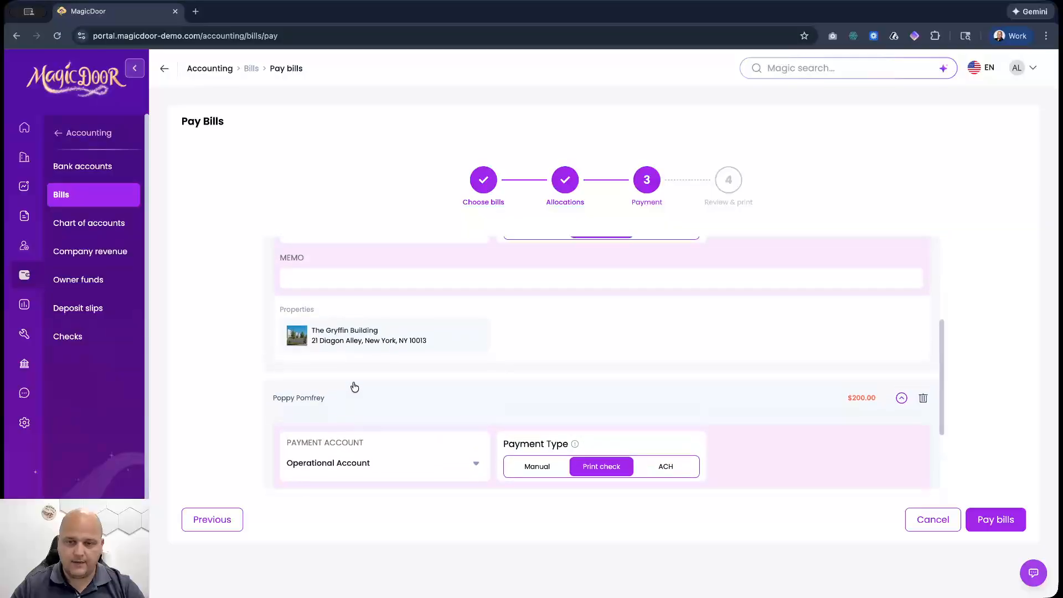
scroll(464, 317, "up", 1)
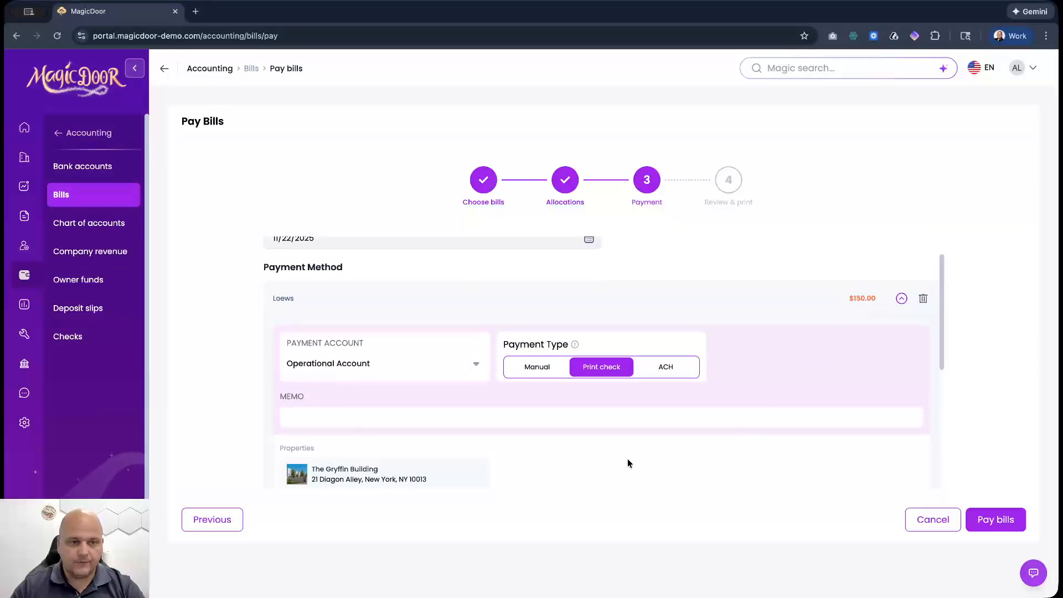
left_click(477, 365)
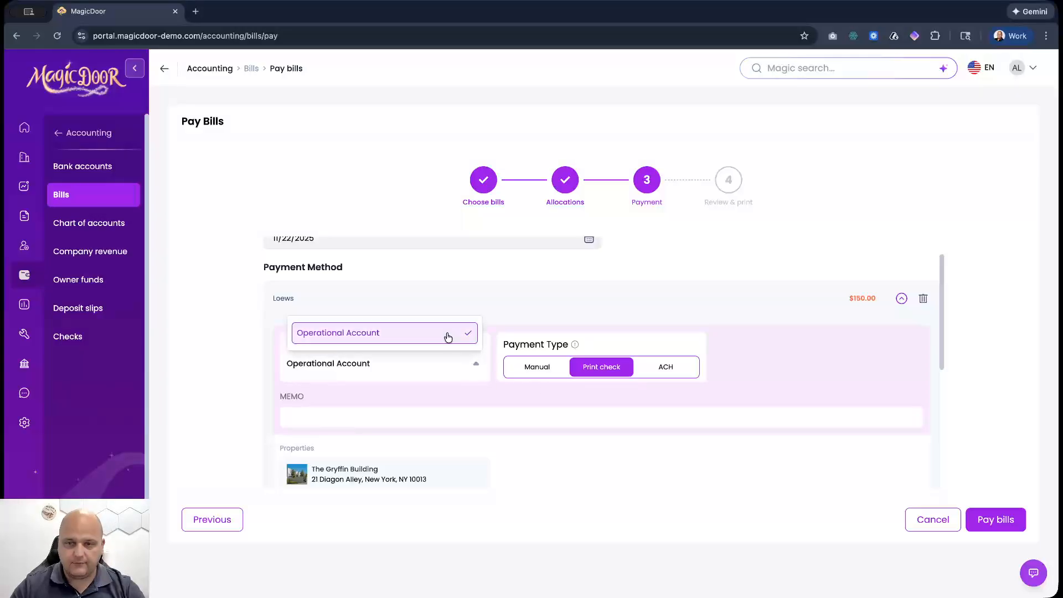
left_click(531, 312)
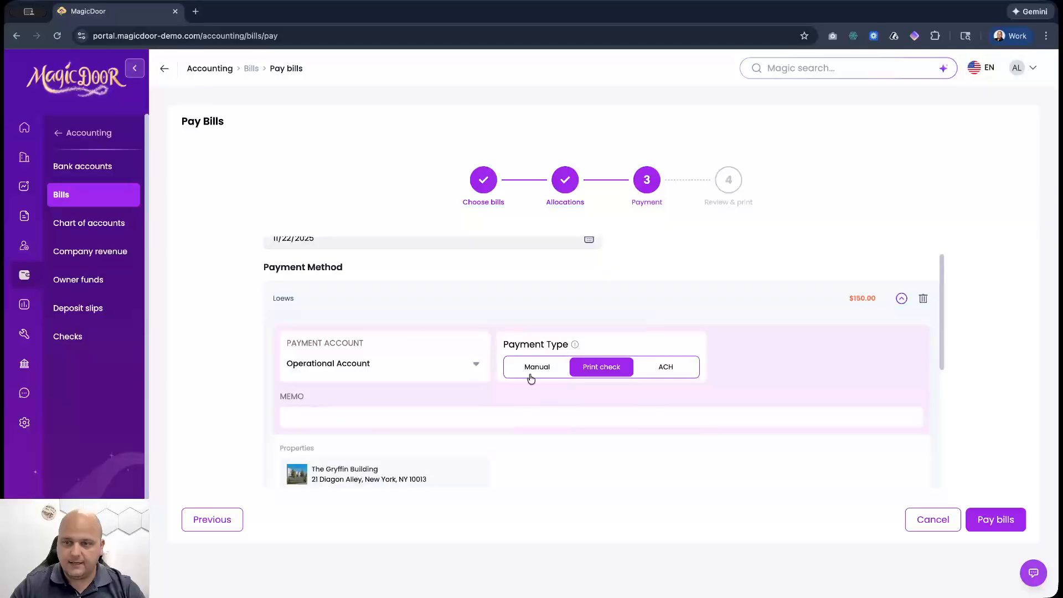
- Compare the Manual, Print check and ACH payment types for the Loews payment, and view the receiving account choices for ACH
left_click(533, 368)
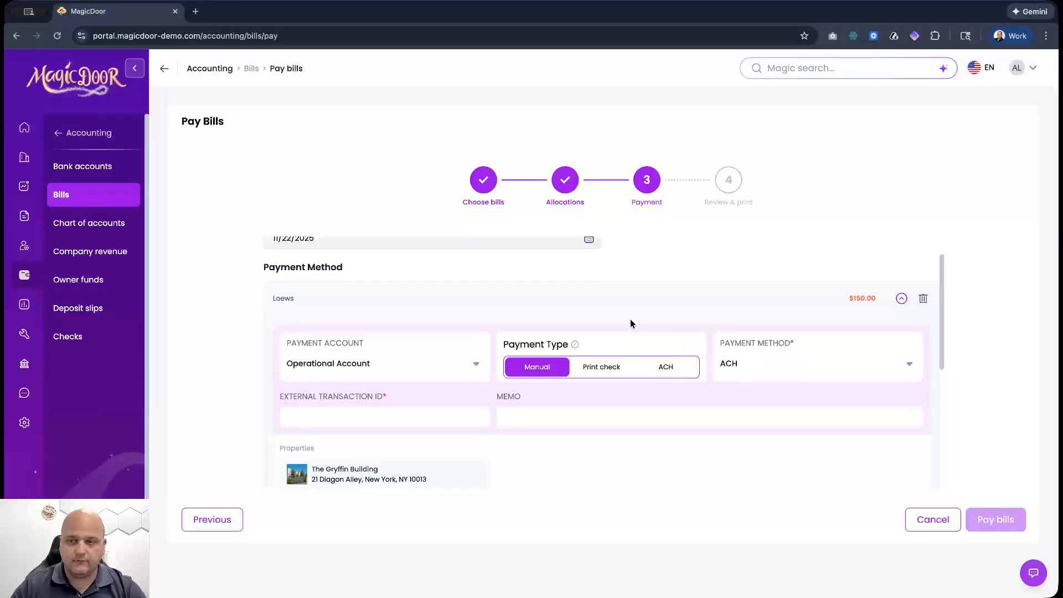
left_click(603, 376)
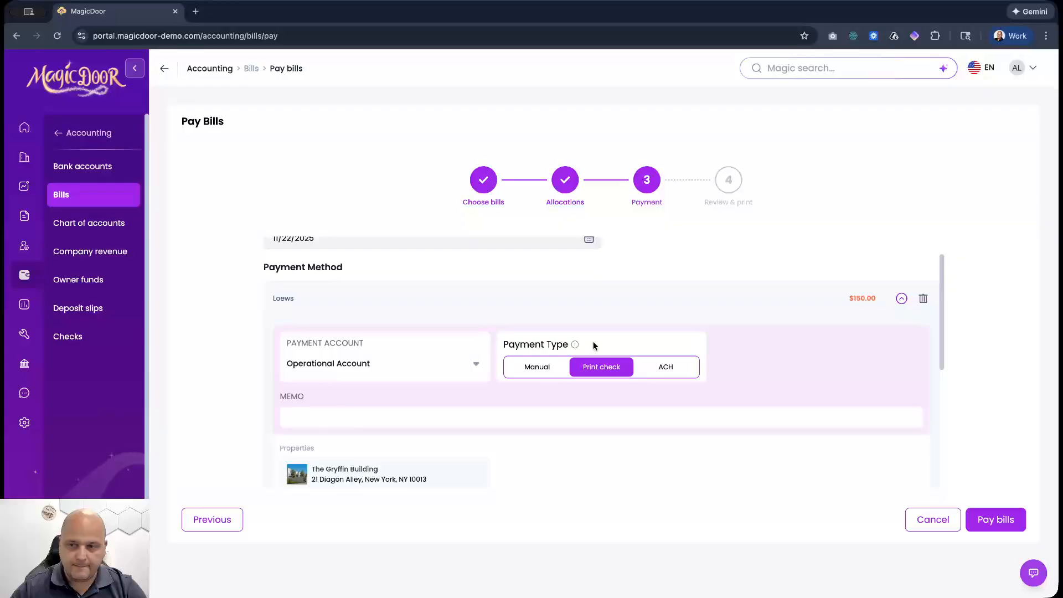
left_click(679, 373)
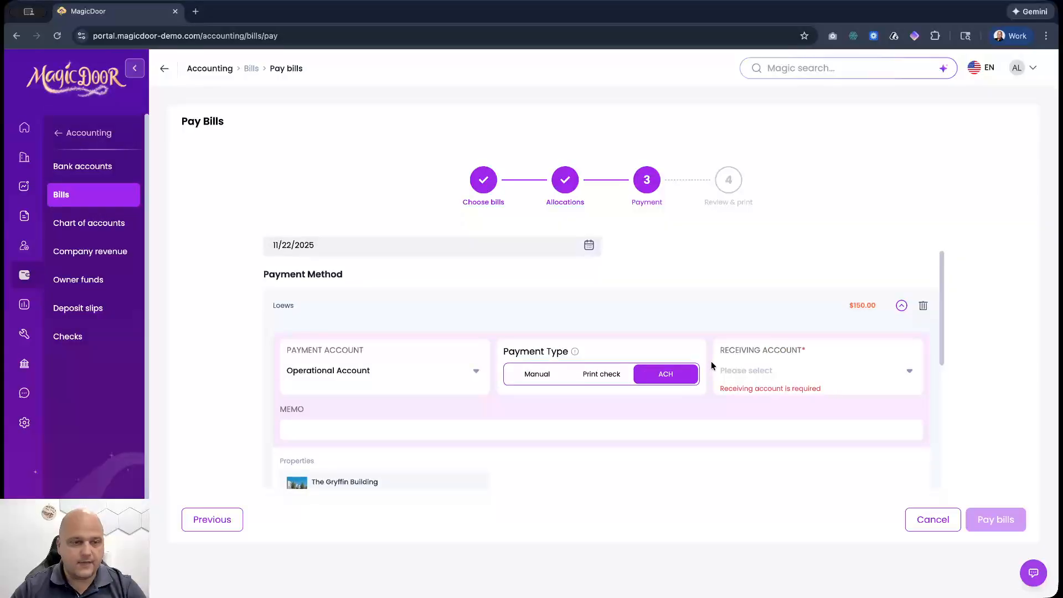
left_click(775, 372)
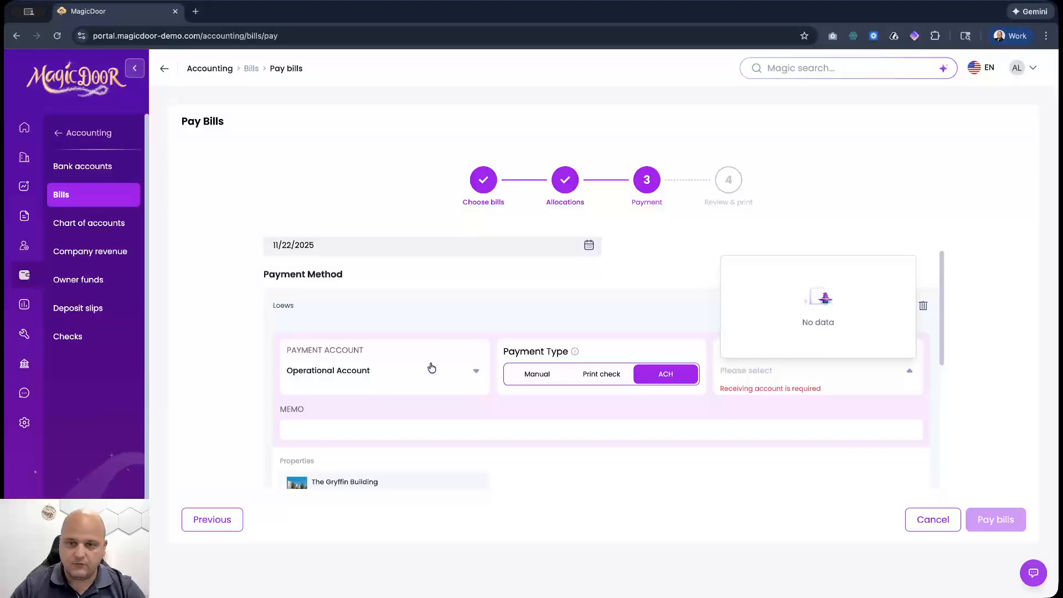
scroll(586, 404, "down", 3)
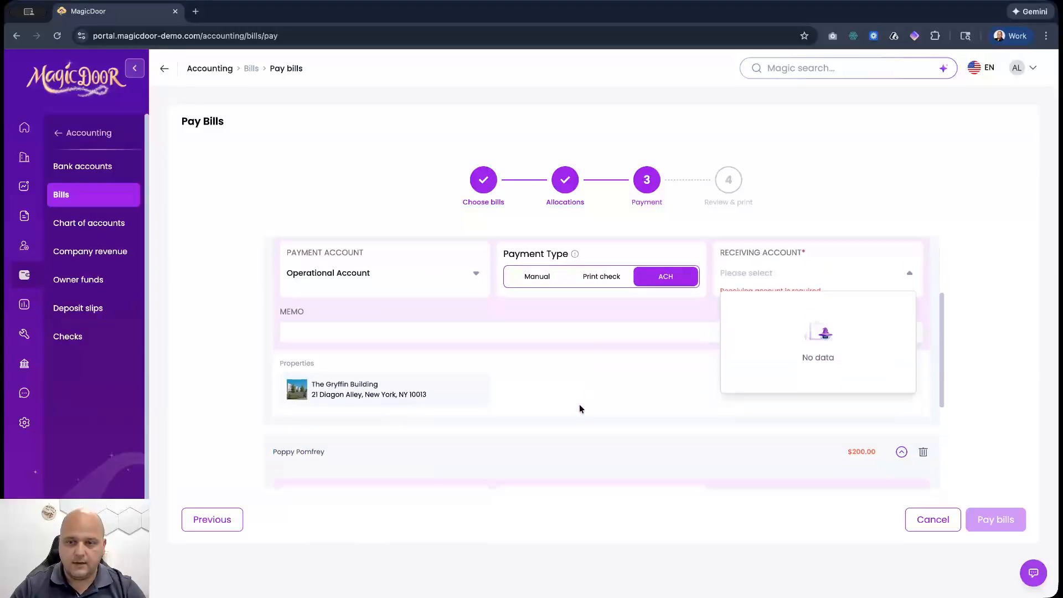
scroll(419, 398, "up", 3)
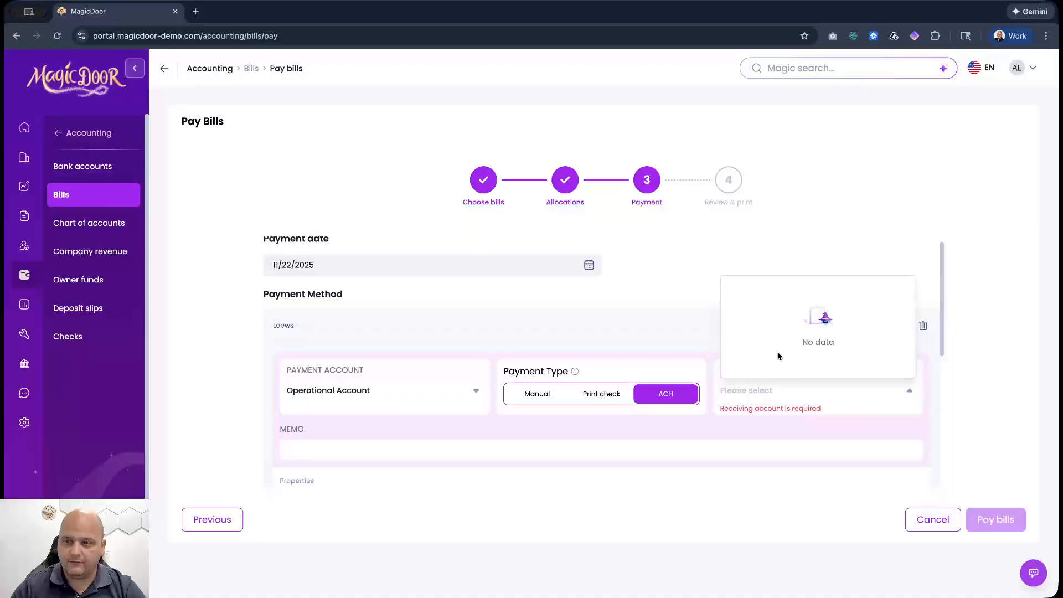
left_click(607, 399)
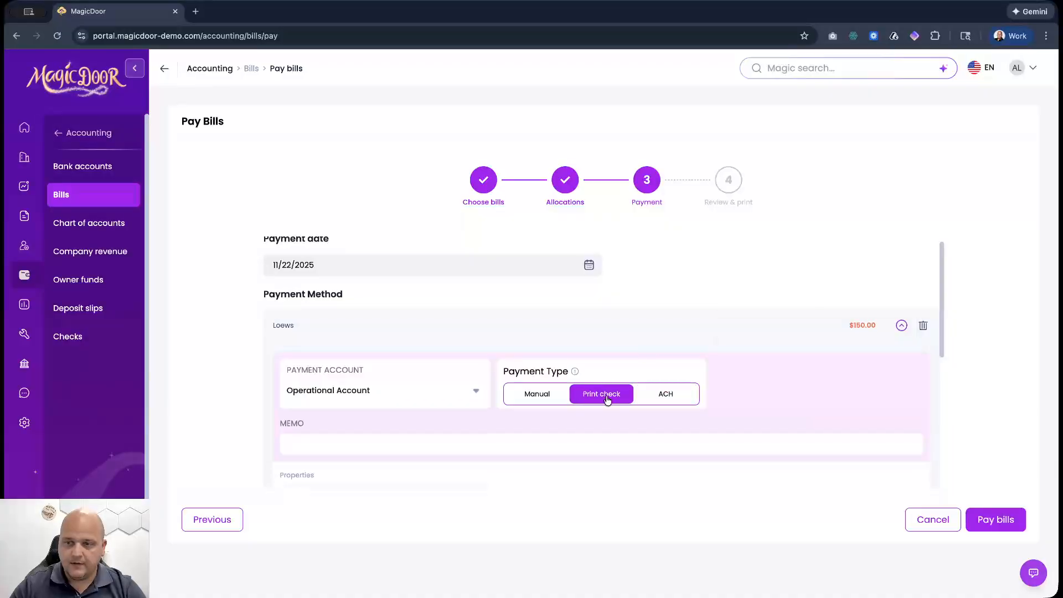
- Set the Loews payment type to Manual with Credit card as the payment method
left_click(541, 399)
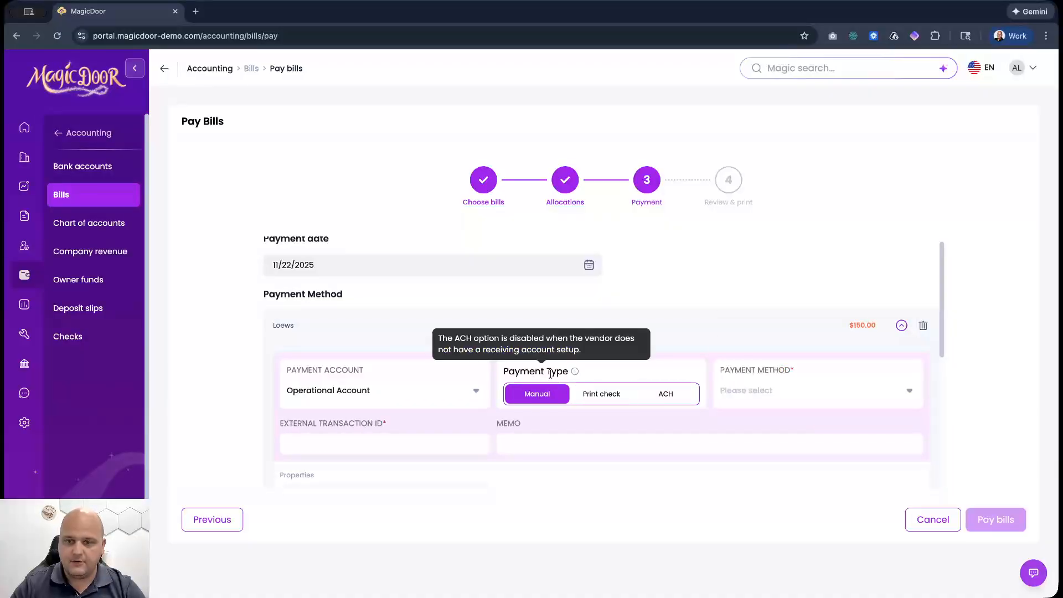
left_click(775, 399)
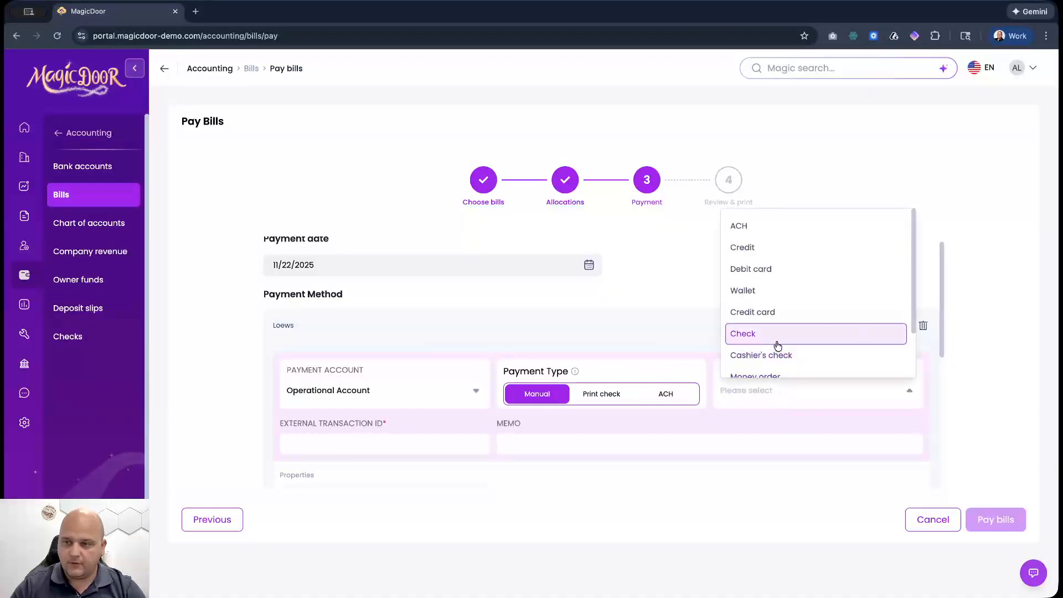
left_click(792, 311)
scroll(472, 375, "down", 1)
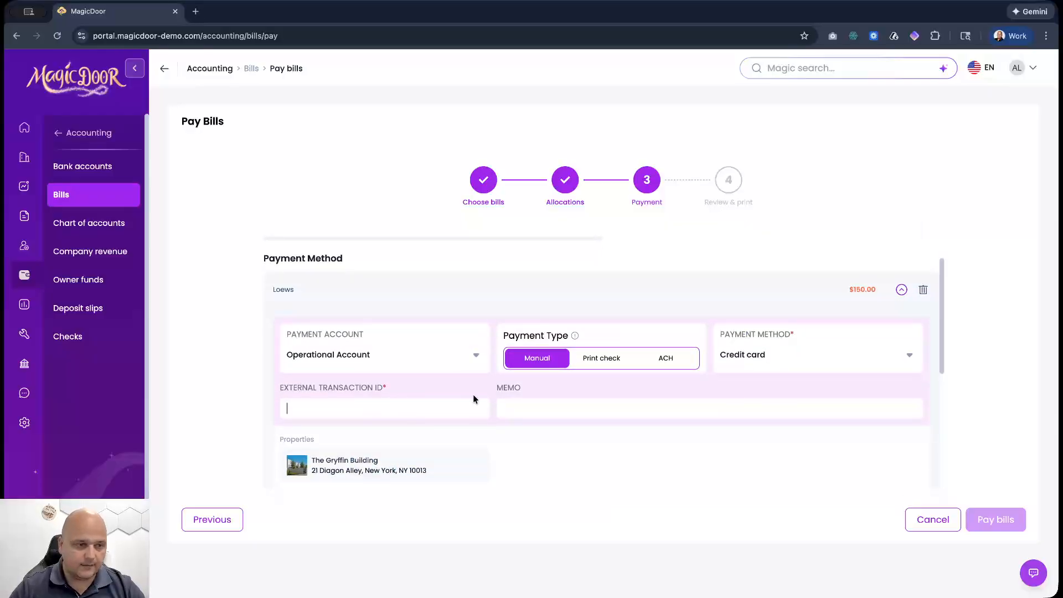
- Enter external transaction ID 1234 and memo "Lowes card" for the Loews payment, and submit and confirm both vendors' bill payments
type("1234")
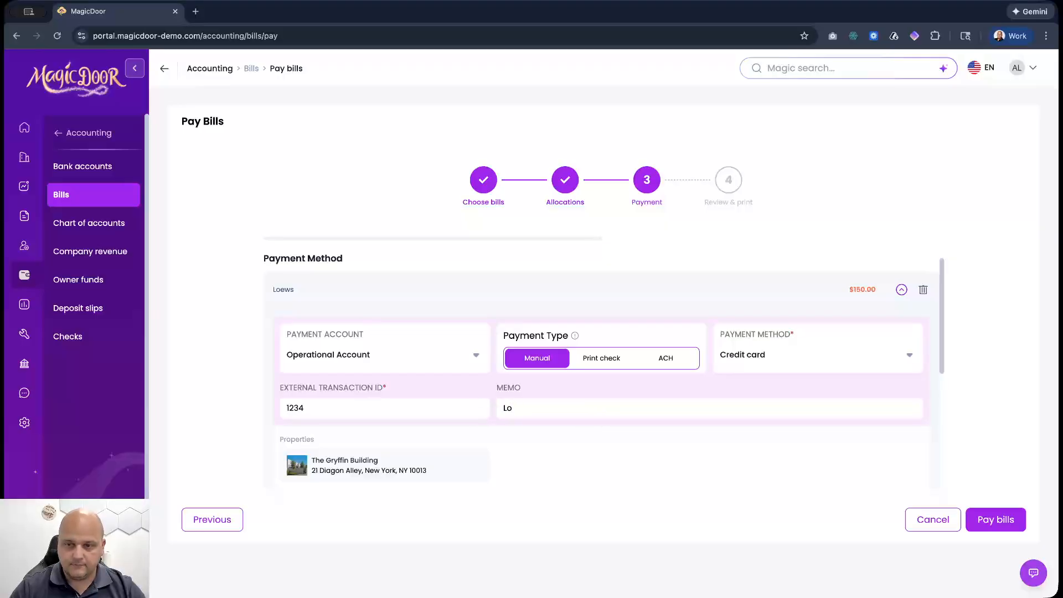
type("Lowes card")
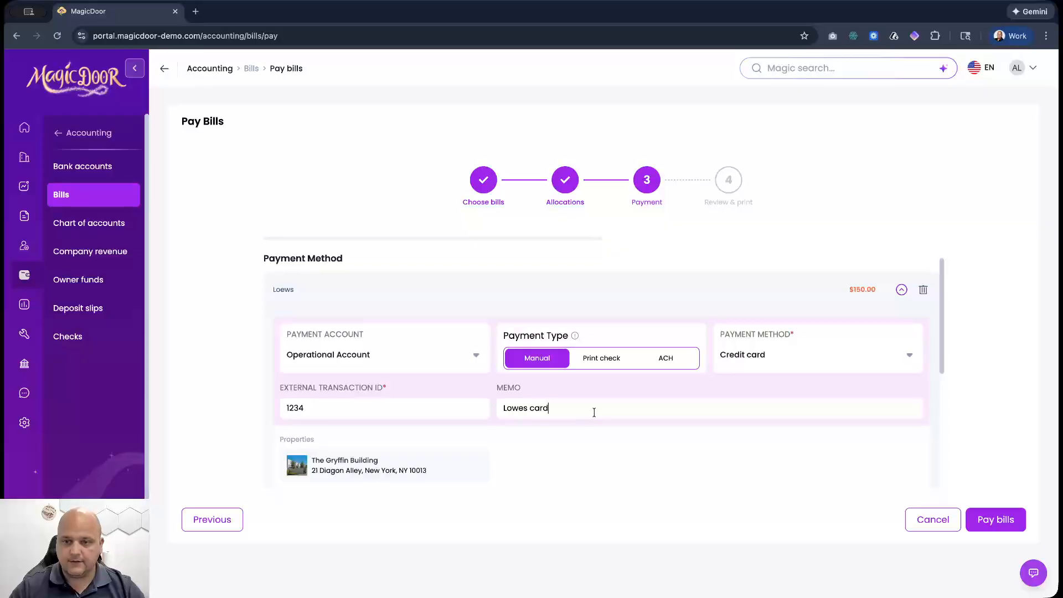
scroll(373, 360, "down", 5)
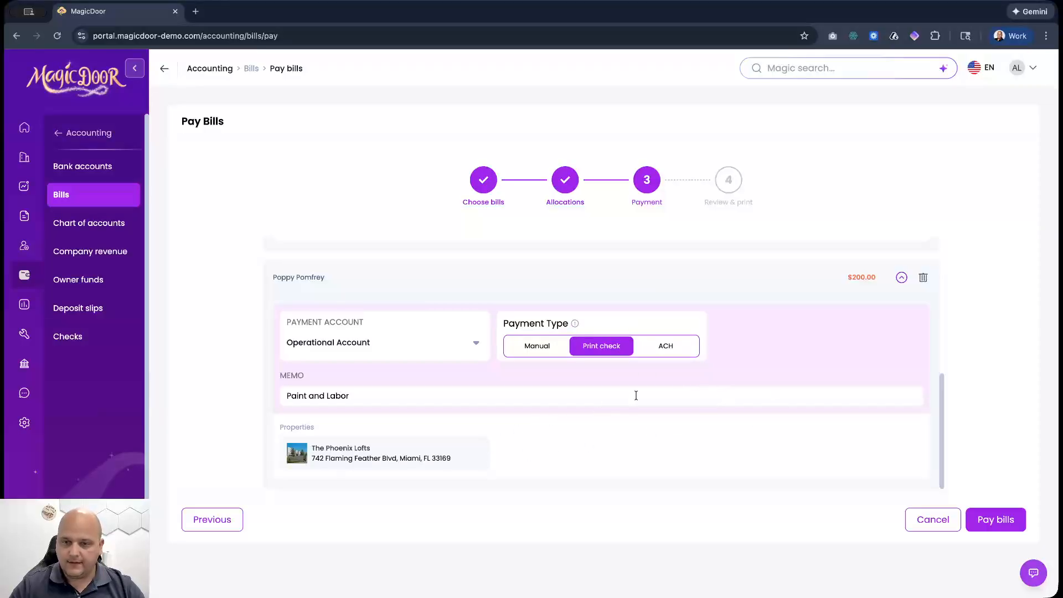
left_click(987, 518)
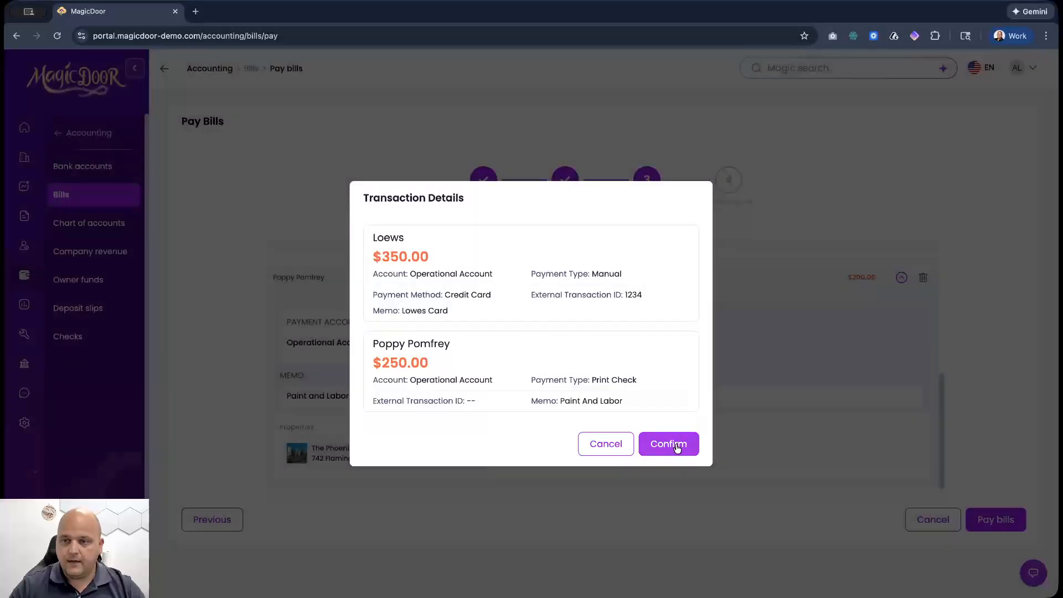
left_click(676, 444)
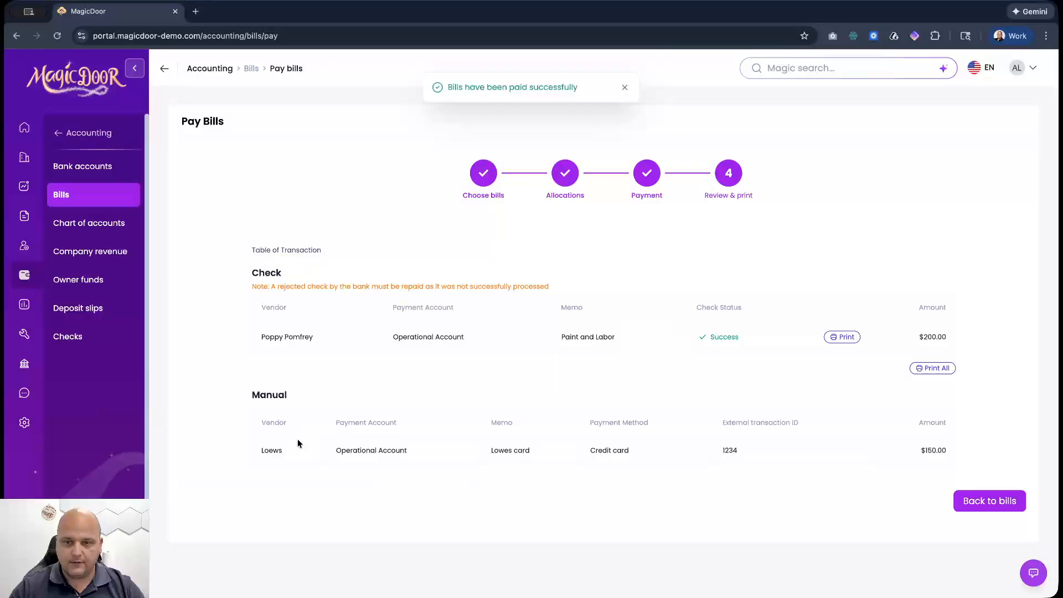
- Examine the Manual and Check payment entries in the transaction table of the review stage
left_click_drag(268, 395, 373, 394)
left_click_drag(273, 450, 757, 456)
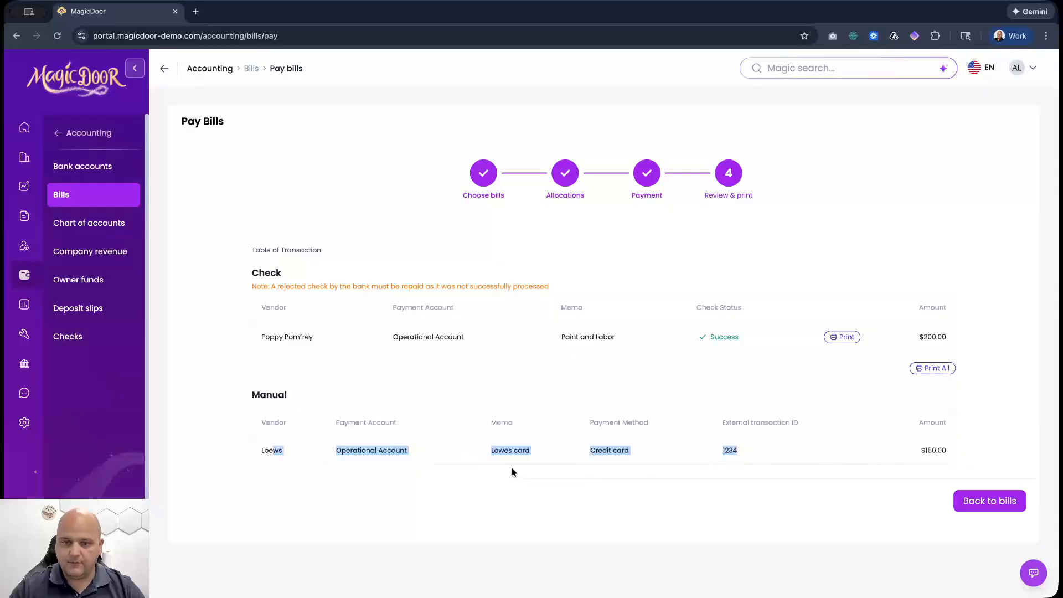
left_click(349, 342)
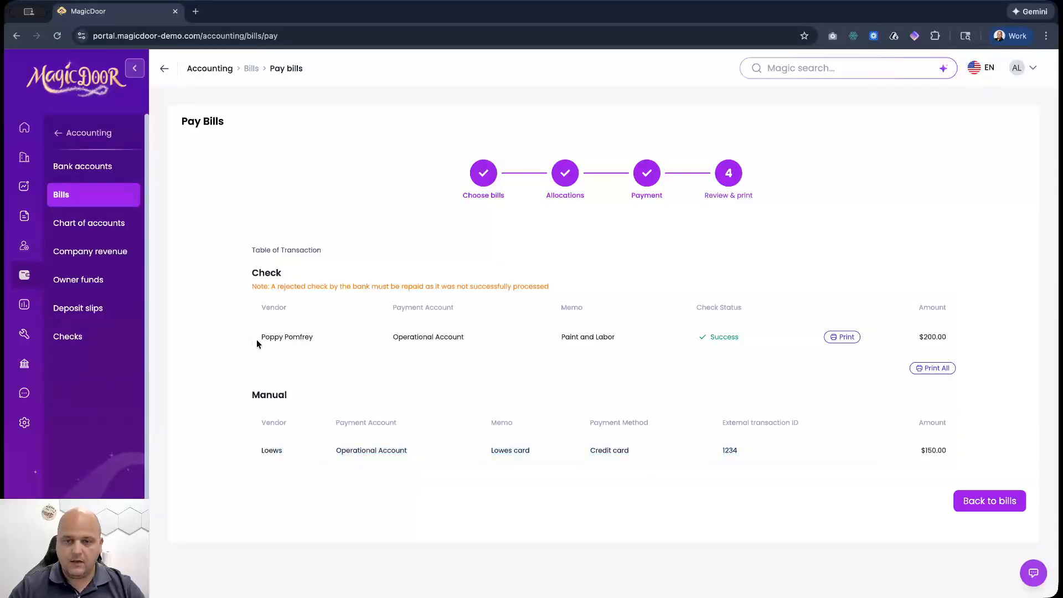
left_click_drag(262, 337, 307, 335)
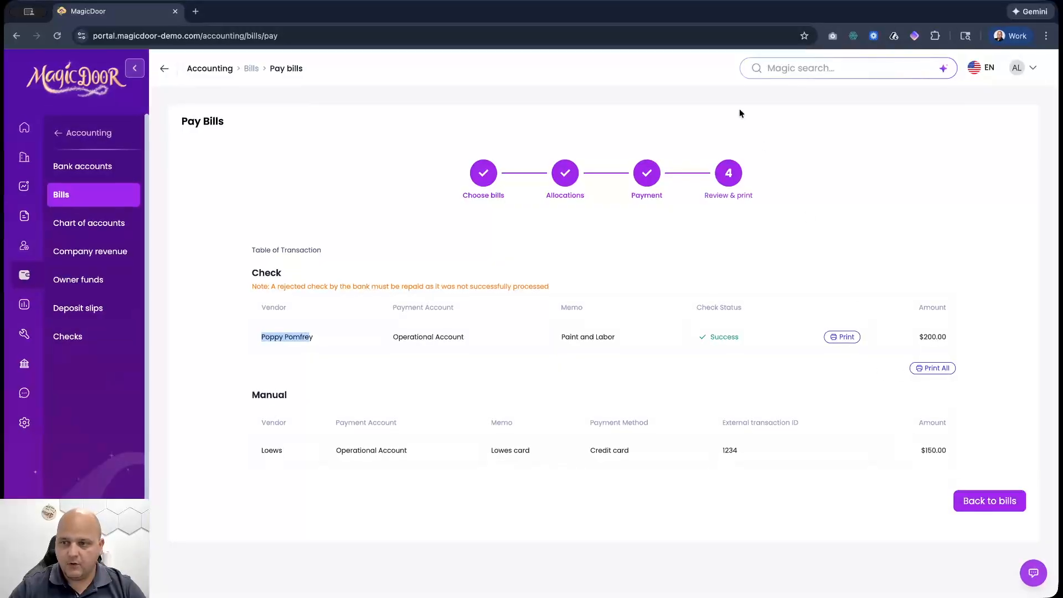
- Return to the bills list, examine the payment record of The Phoenix Lofts' Paint and Labor bill, and close the bill without editing it
left_click(992, 501)
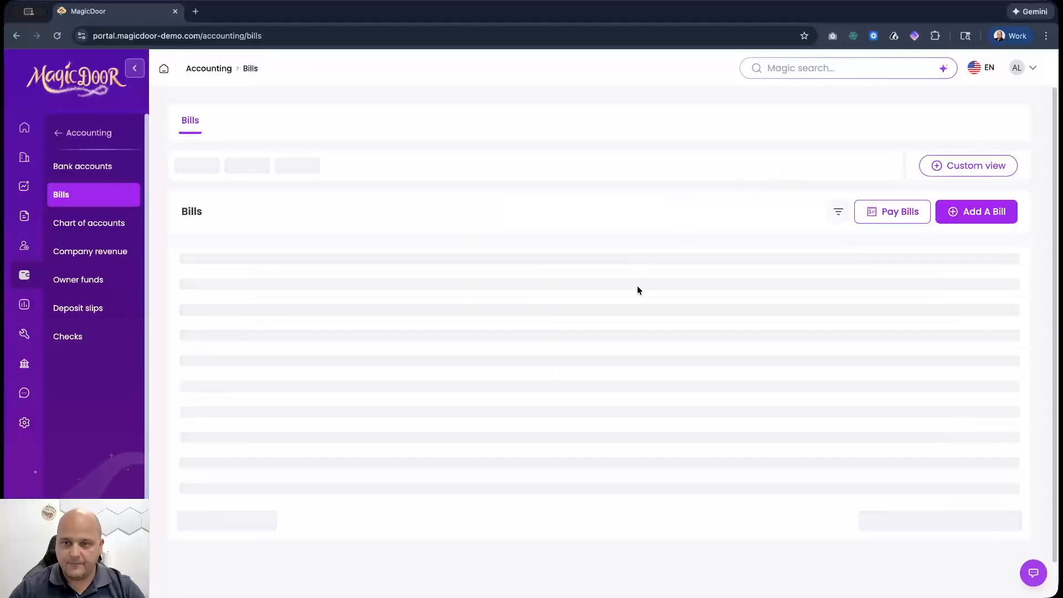
right_click(715, 201)
left_click(747, 238)
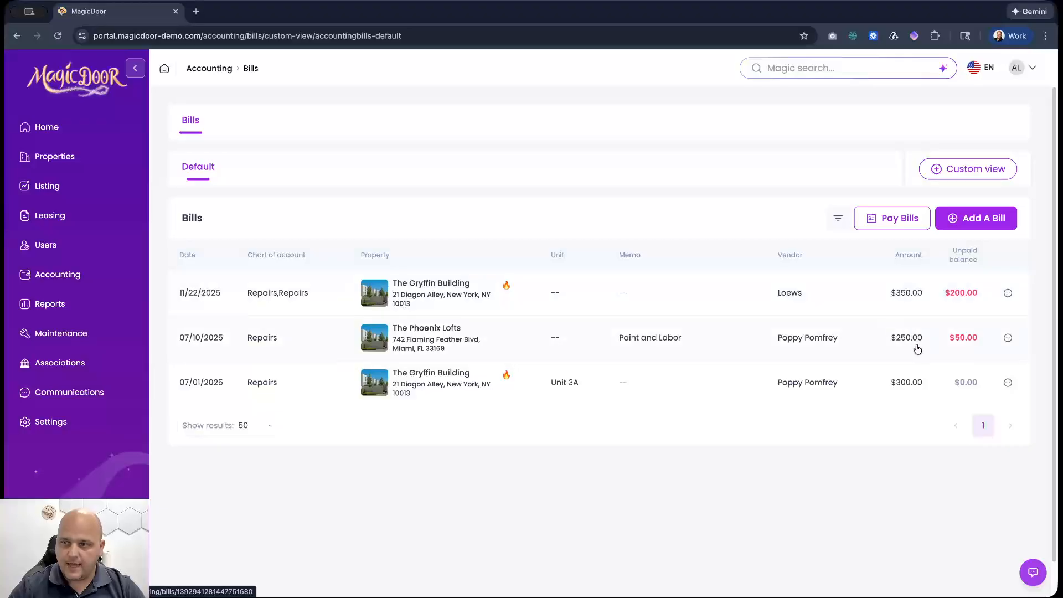
left_click(706, 333)
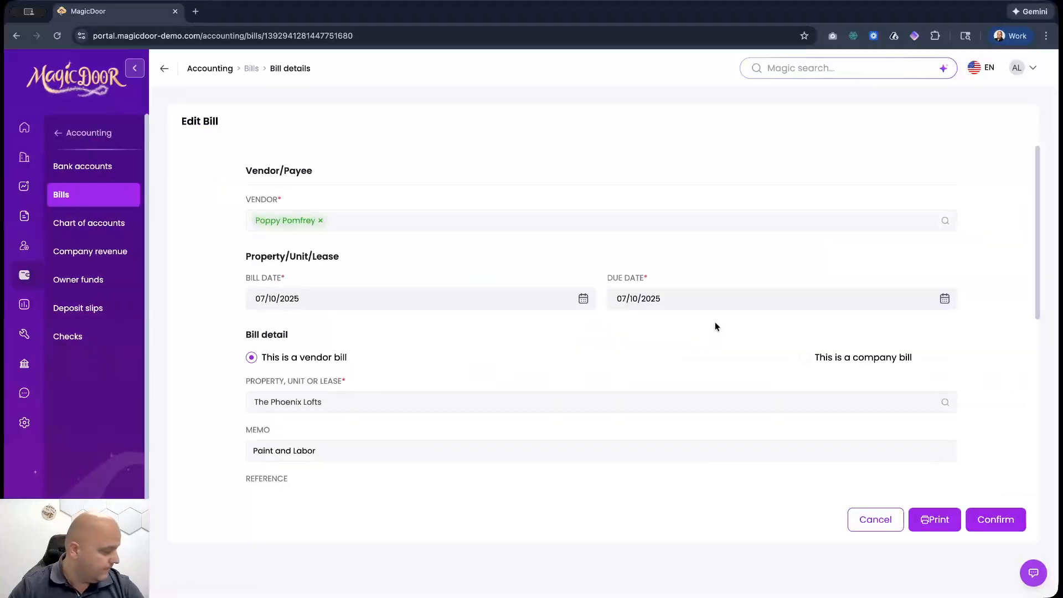
scroll(657, 356, "down", 6)
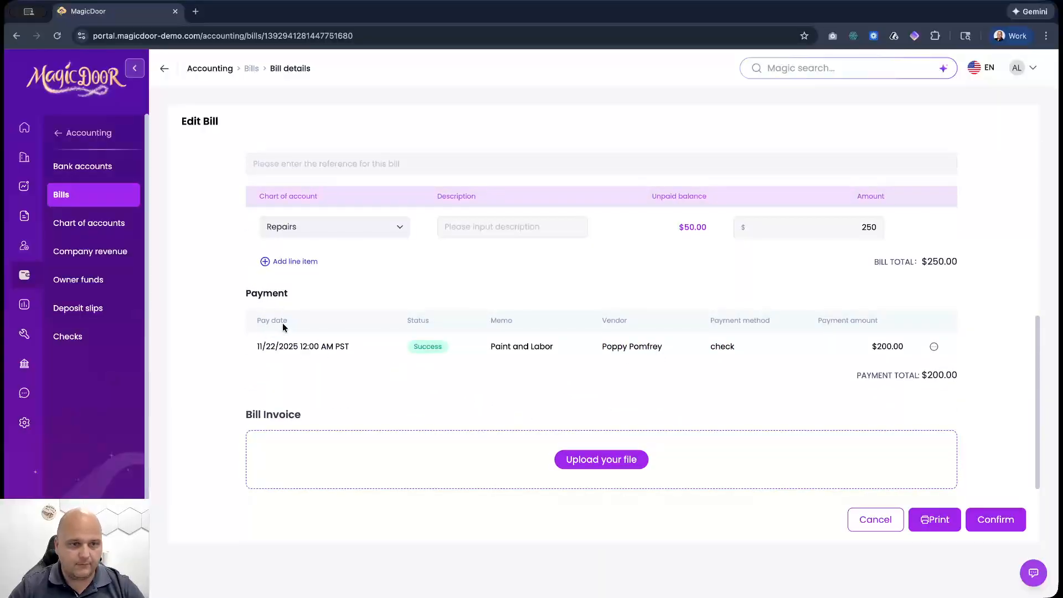
left_click_drag(256, 347, 360, 348)
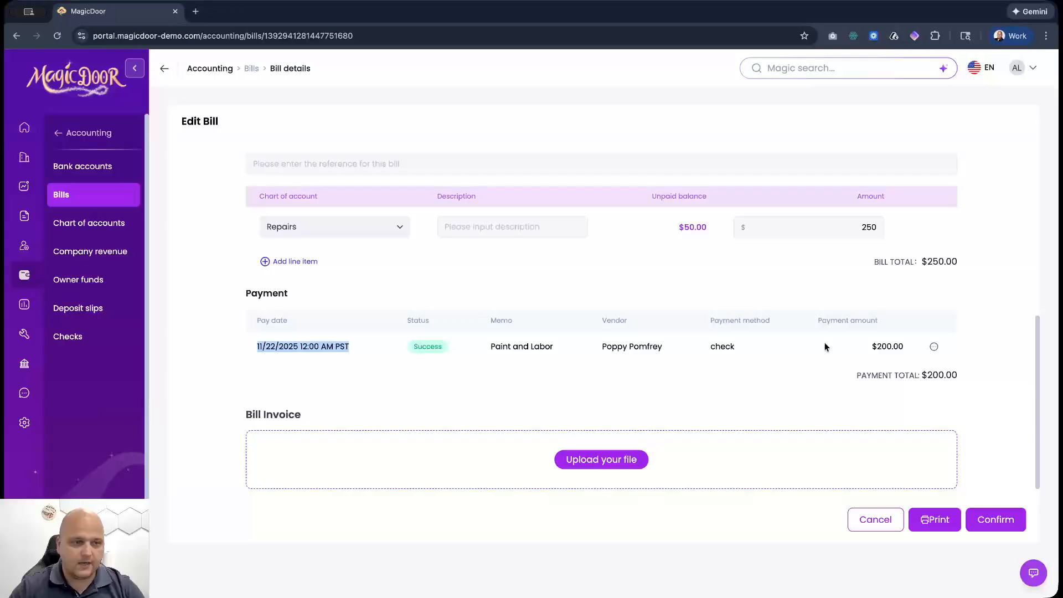
scroll(465, 338, "up", 10)
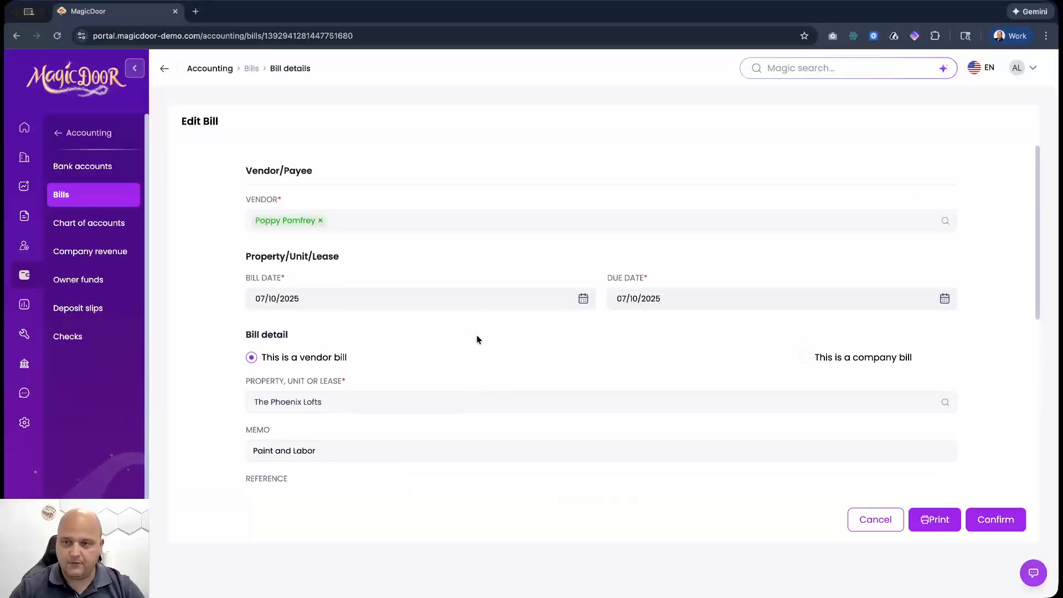
left_click(874, 520)
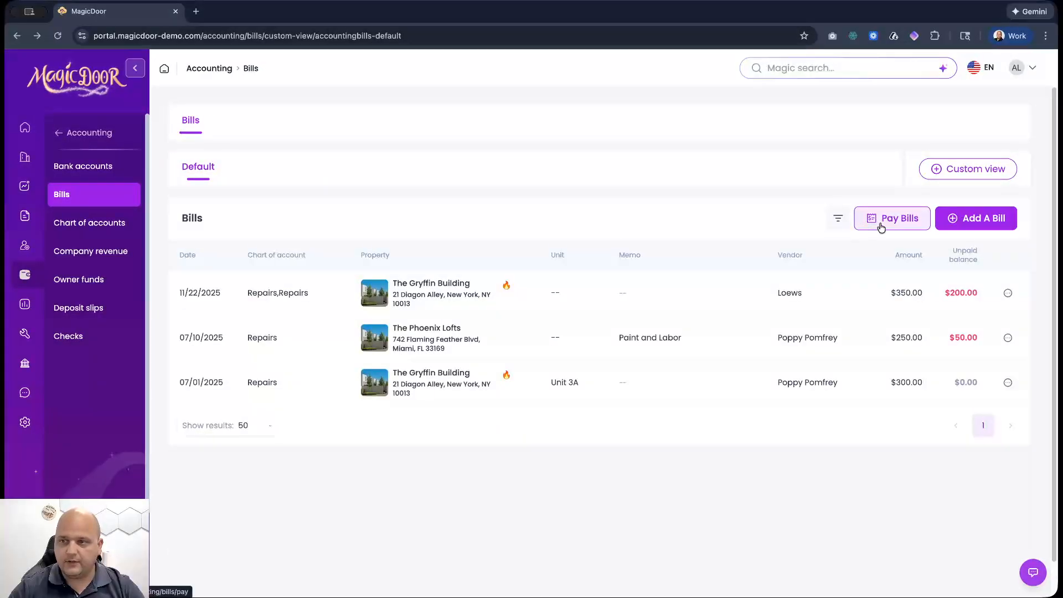
- Start another bulk bill payment for all properties and all vendors, keep the full unpaid balances as amounts to pay, and continue to the payment stage
left_click(881, 221)
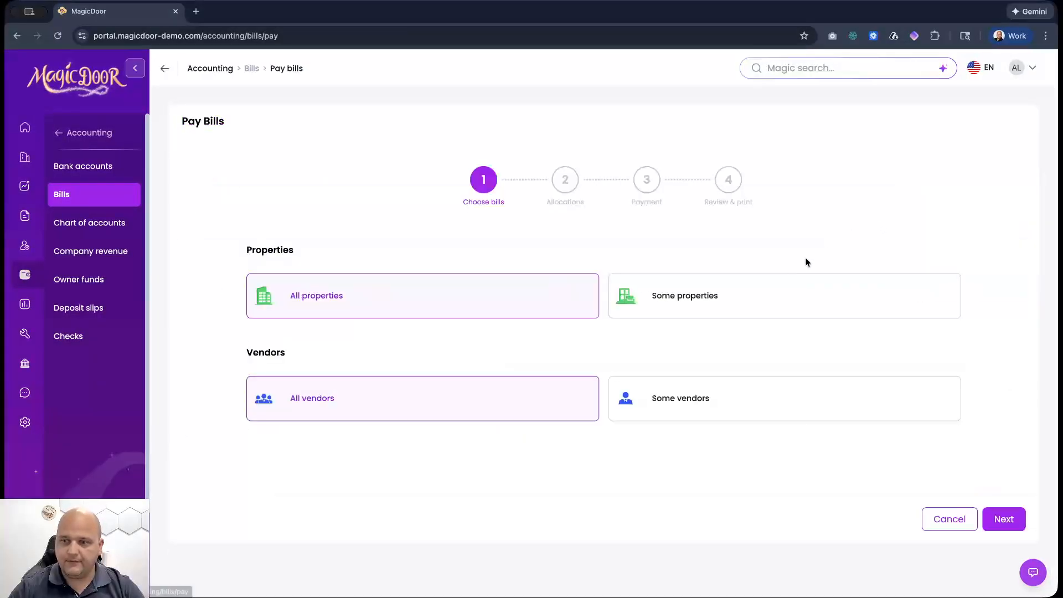
left_click(1004, 520)
scroll(872, 342, "down", 3)
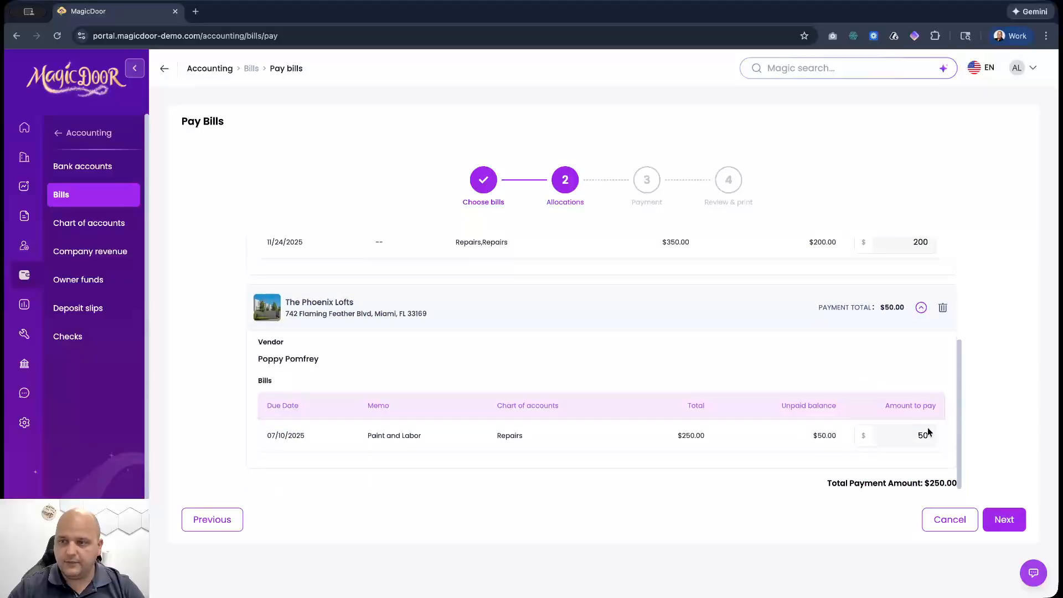
scroll(710, 357, "up", 2)
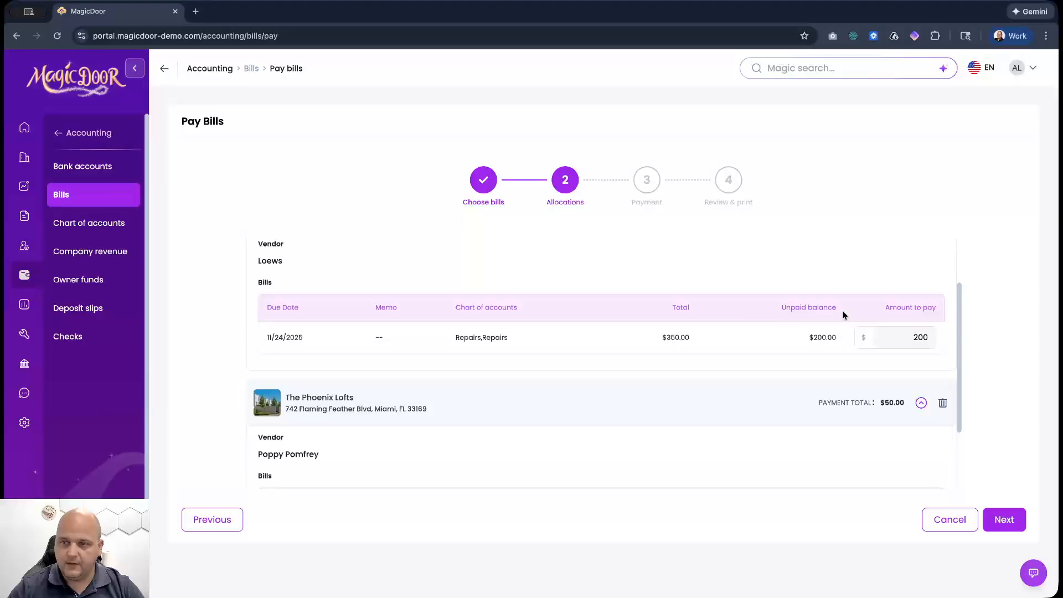
scroll(755, 415, "down", 2)
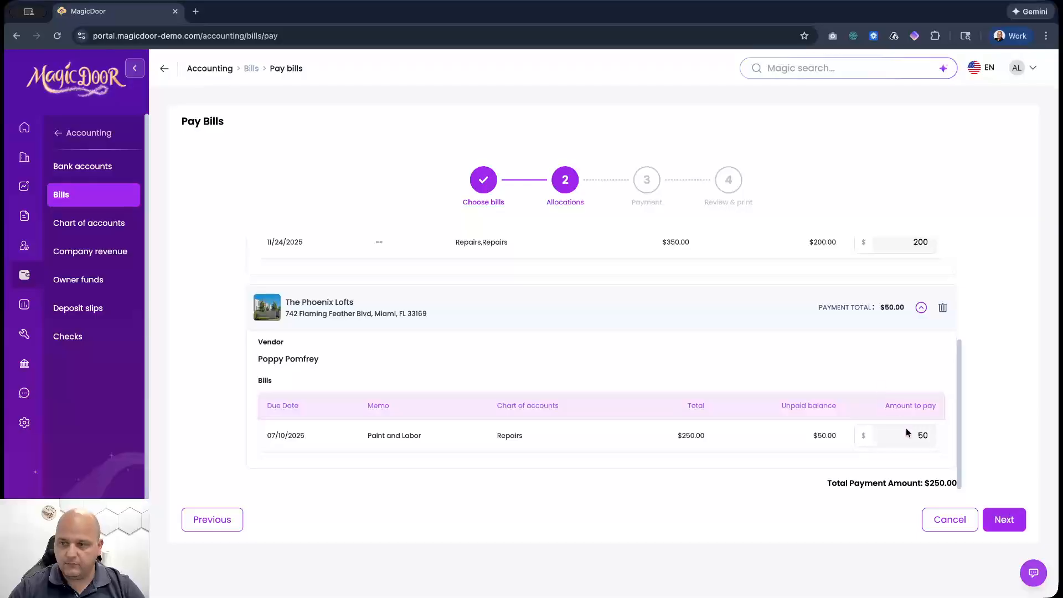
left_click(1005, 520)
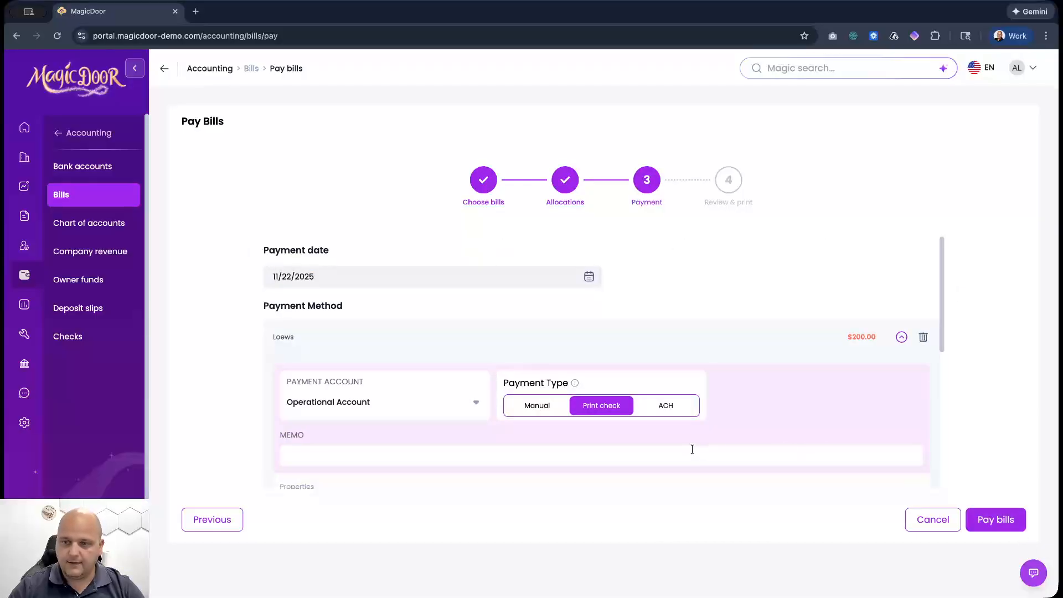
scroll(551, 398, "down", 1)
left_click(541, 375)
scroll(548, 393, "down", 2)
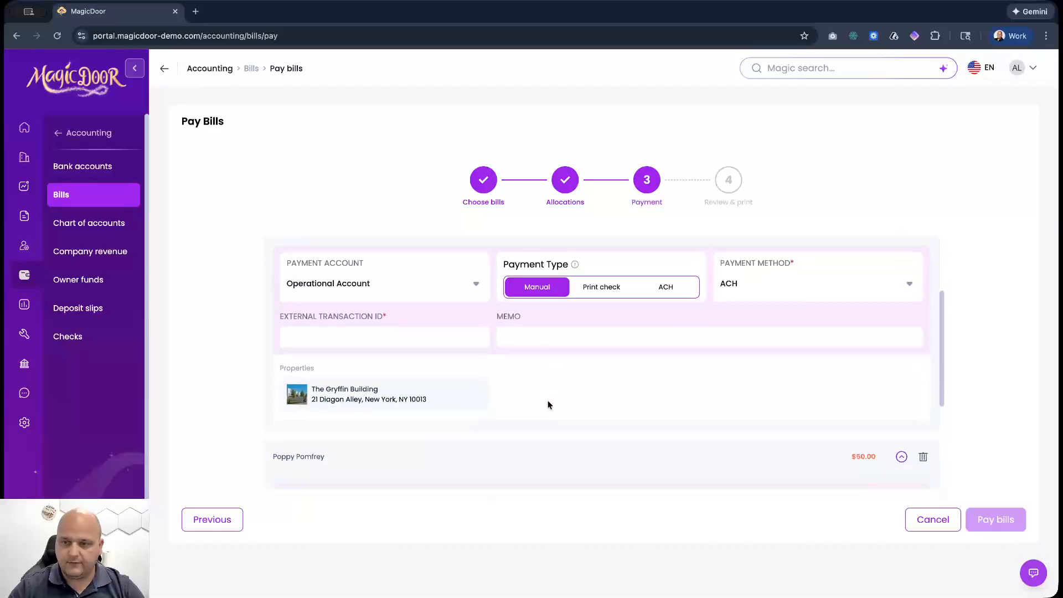
left_click(601, 294)
- Submit and confirm both vendors' remaining bill payments with Print check as the payment type
scroll(753, 410, "down", 3)
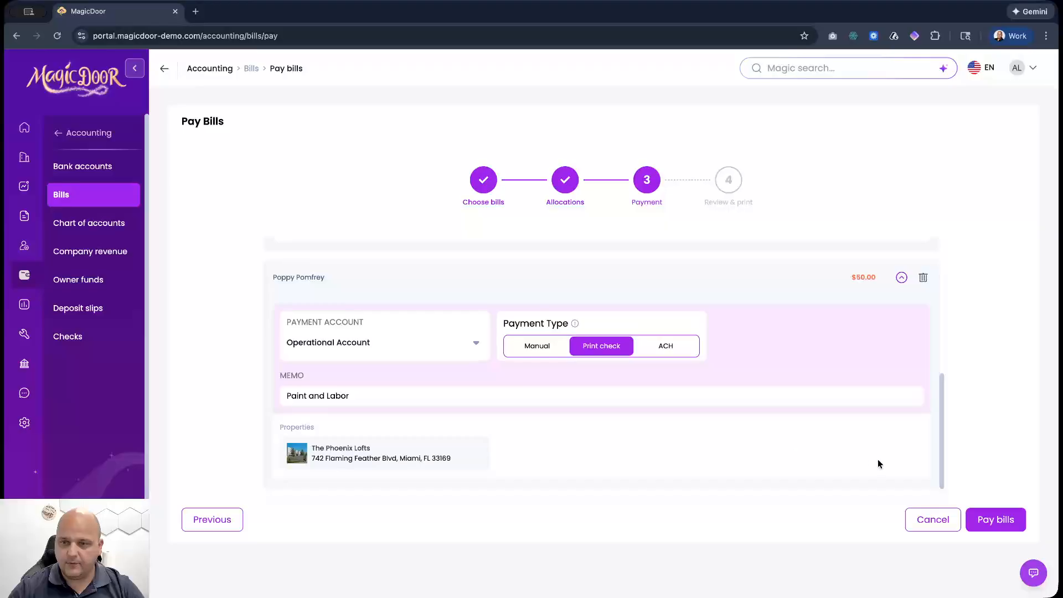
left_click(1010, 520)
left_click(674, 439)
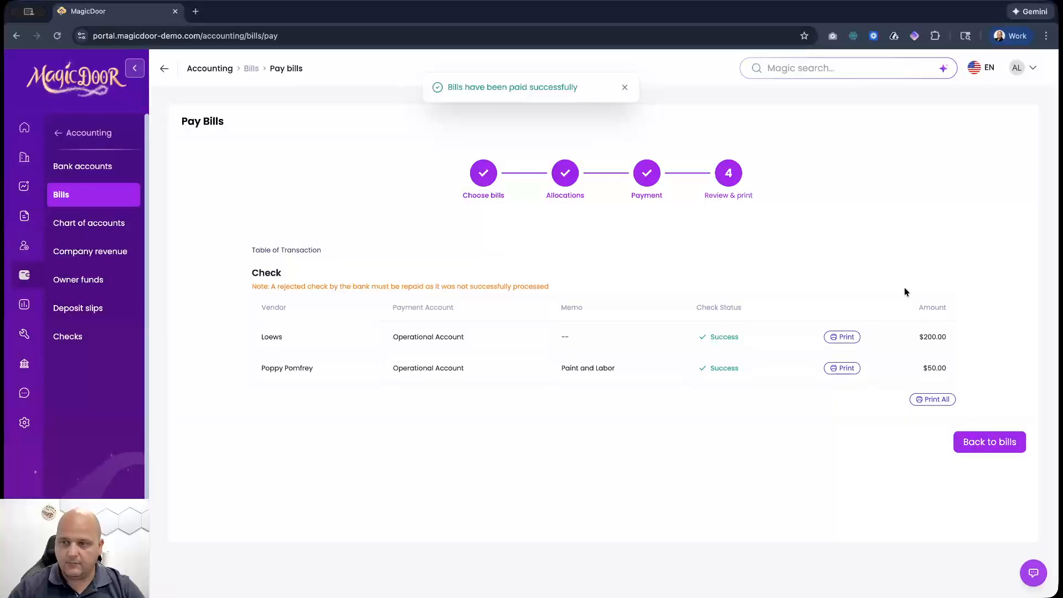
- Return to the bills list, open The Gryffin Building bill from Loews and examine its credit card and check payment records
left_click(991, 446)
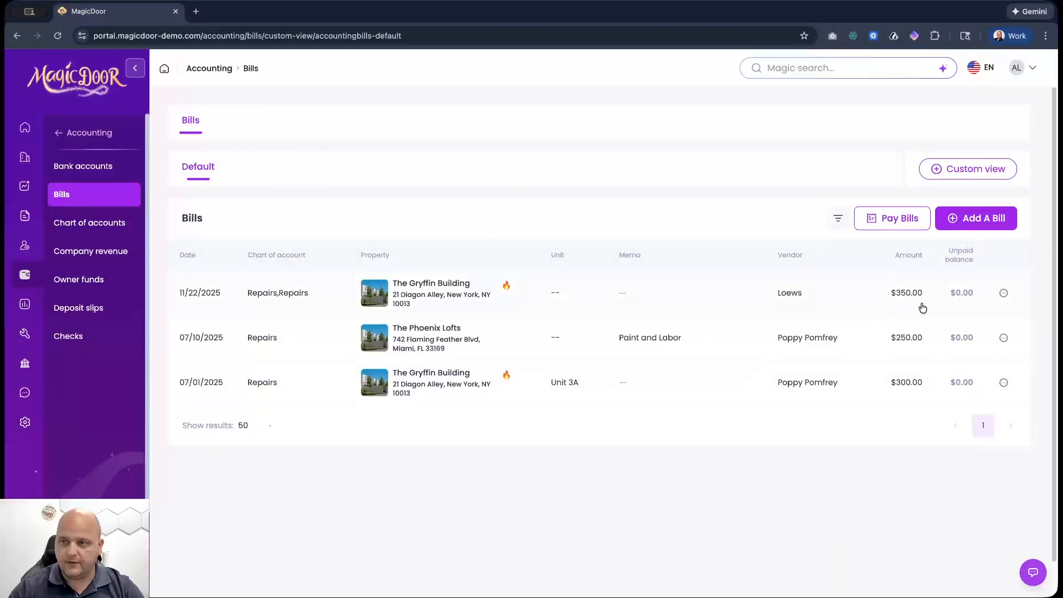
left_click(695, 302)
scroll(662, 351, "down", 8)
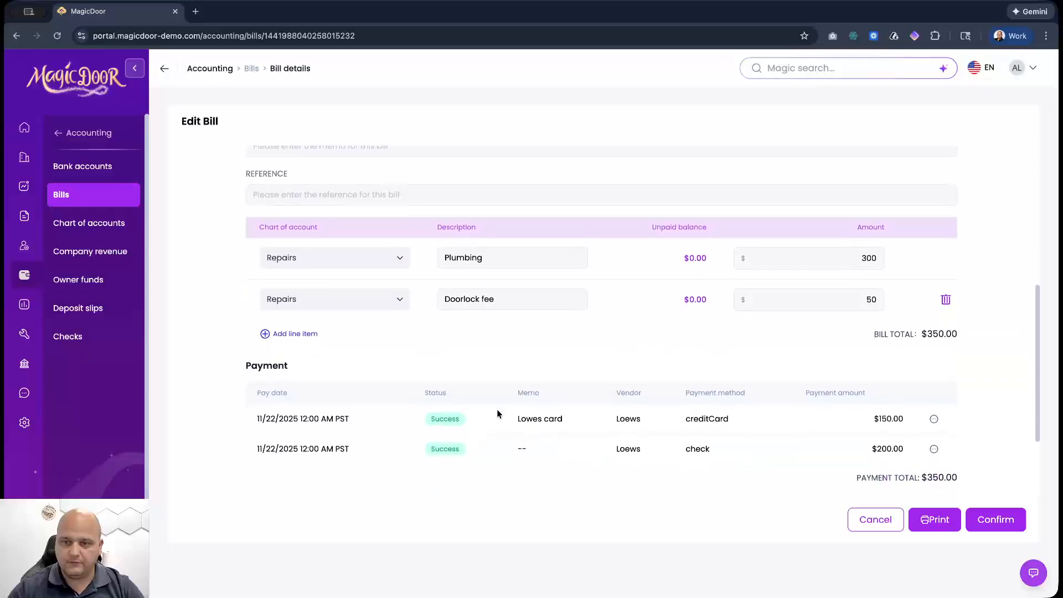
left_click_drag(265, 420, 812, 420)
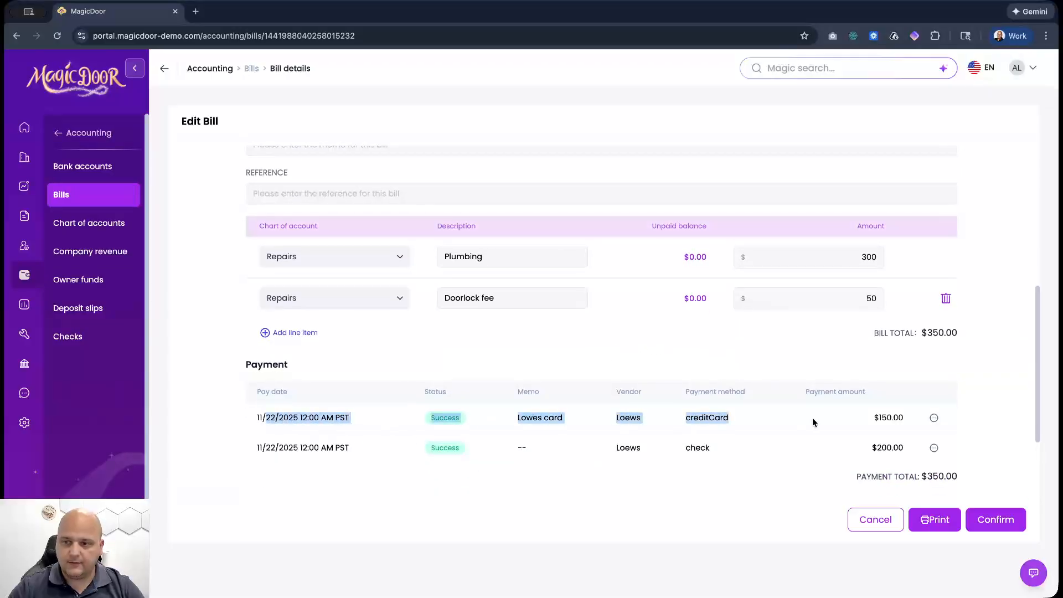
left_click_drag(905, 453, 519, 446)
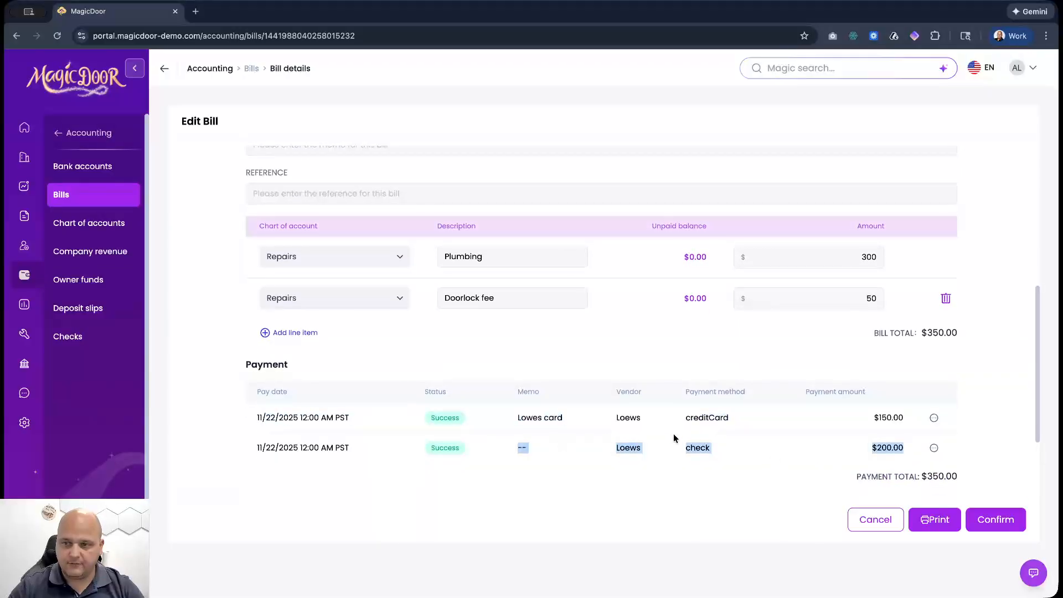